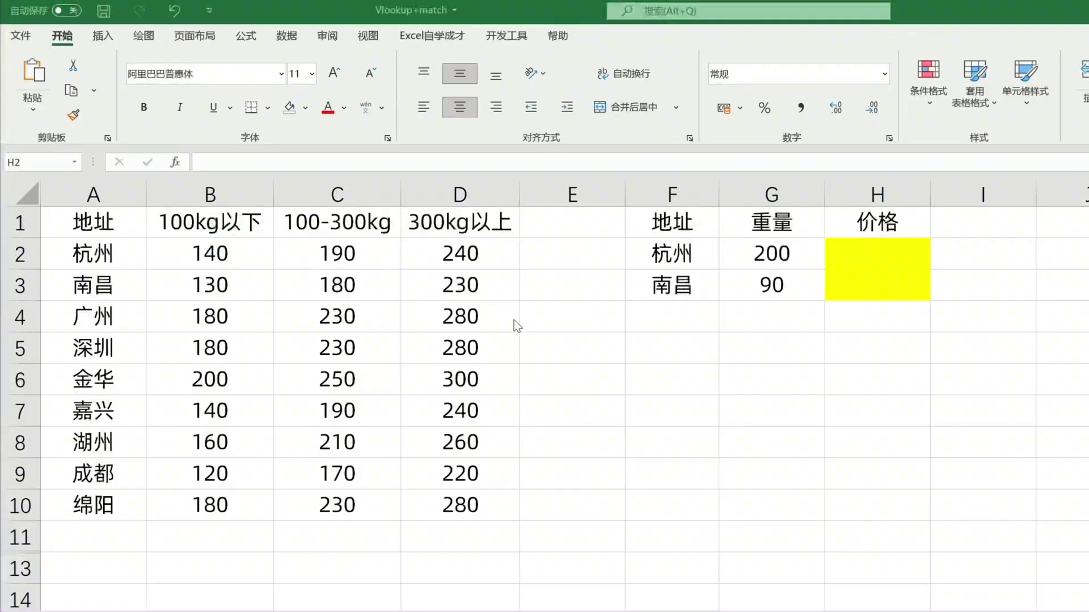
# Step: Select cell D4 in the city freight rate table of the Vlookup+match workbook
pyautogui.click(512, 317)
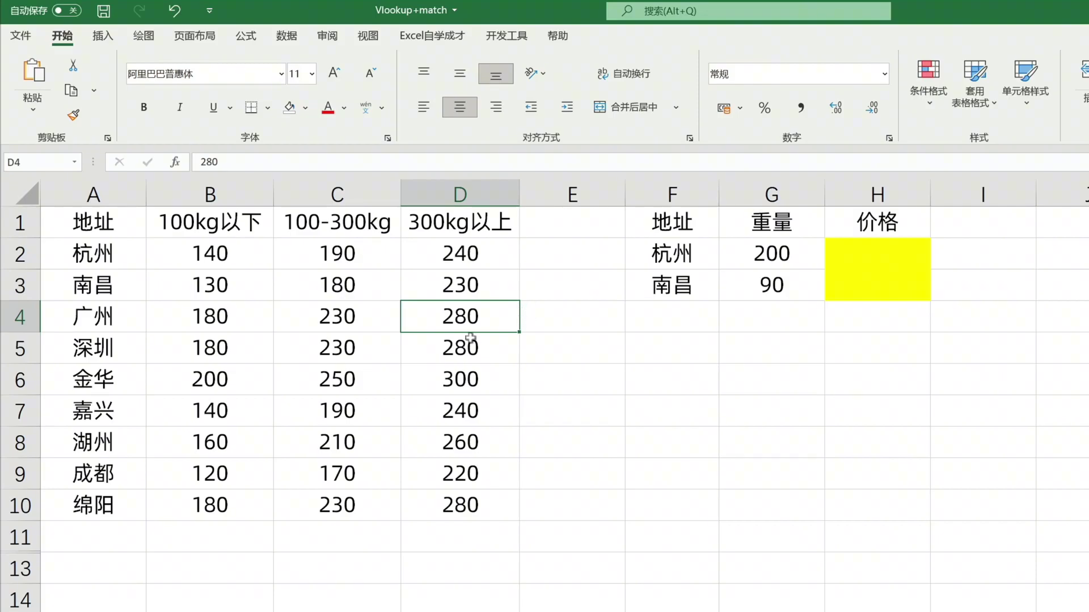
pyautogui.moveTo(118, 217); pyautogui.dragTo(454, 497)
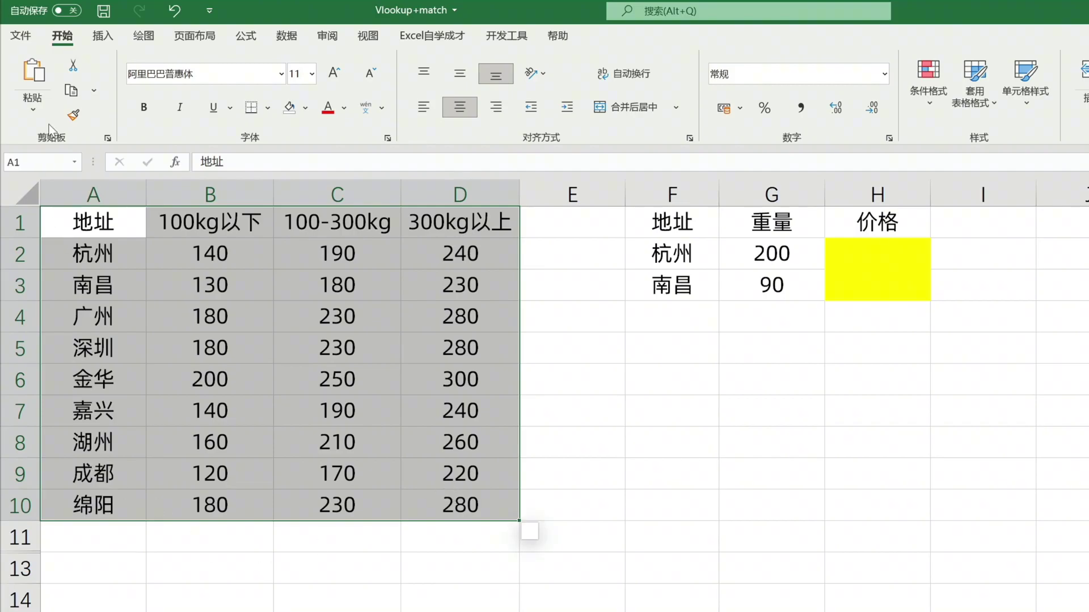
pyautogui.click(93, 194)
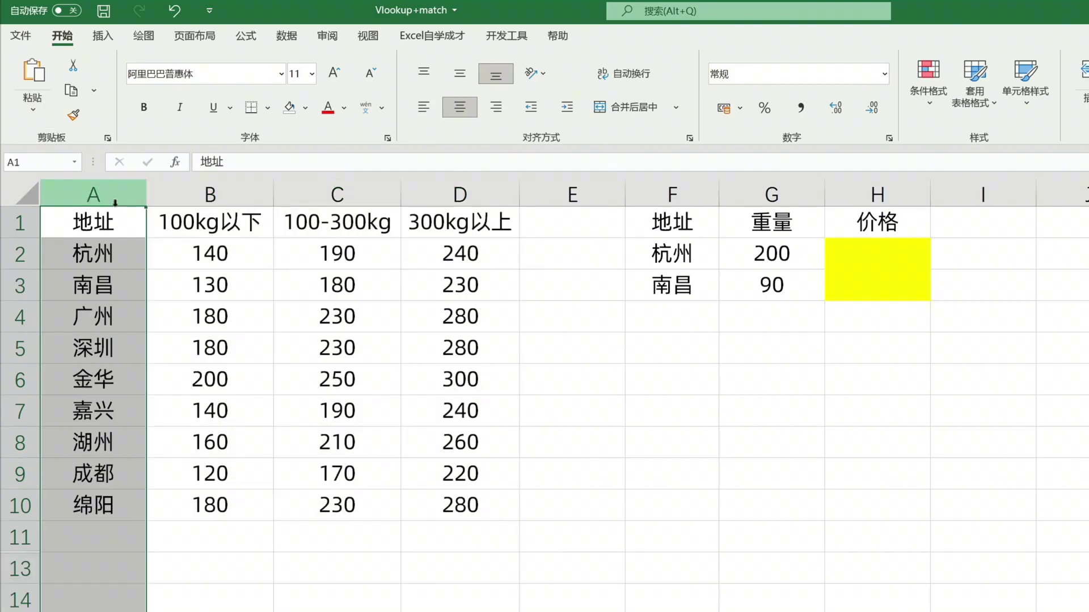
pyautogui.moveTo(209, 222); pyautogui.dragTo(457, 223)
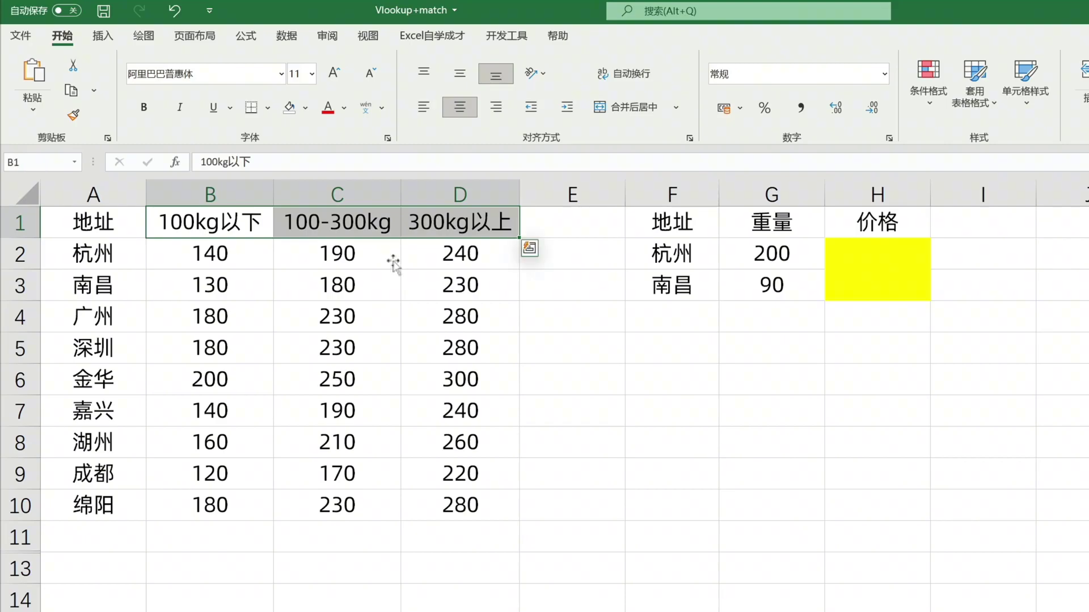
pyautogui.click(678, 193)
pyautogui.click(762, 195)
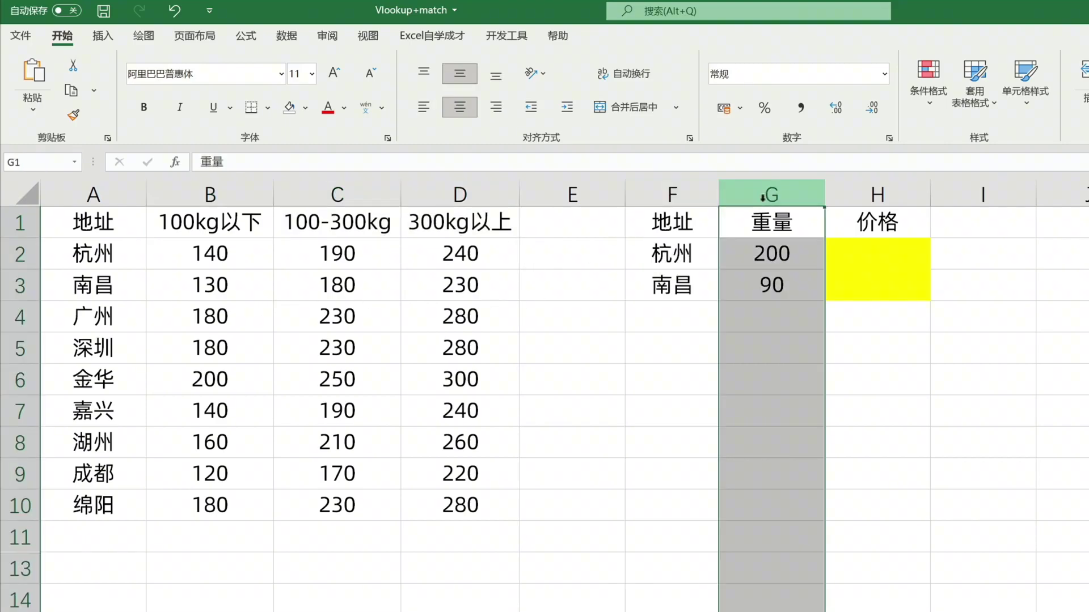
pyautogui.click(878, 196)
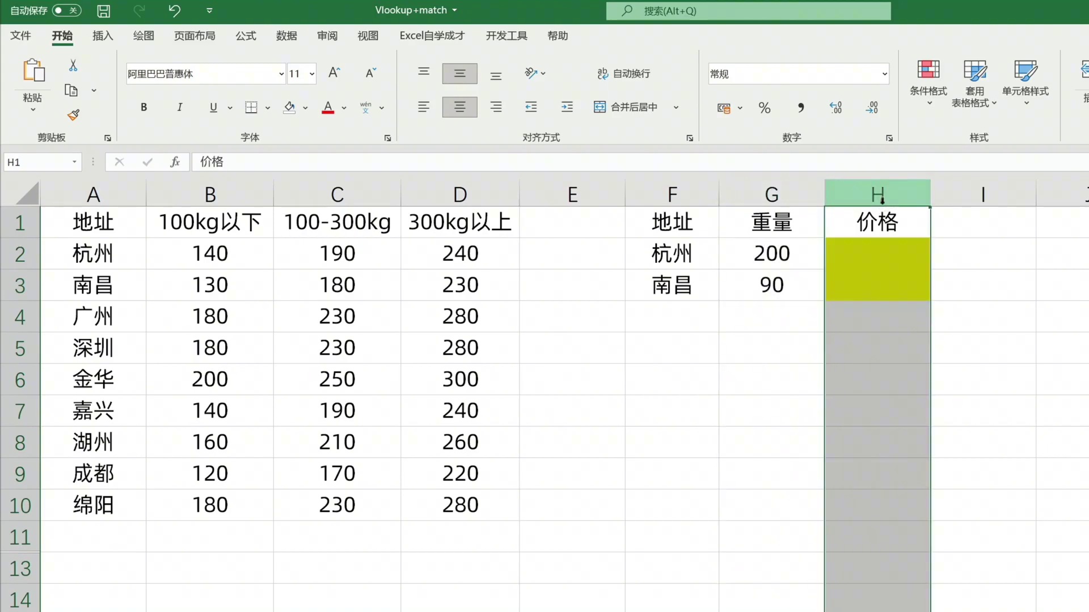
pyautogui.click(689, 249)
pyautogui.hotkey('shift', 'Right')
# Step: Enter =VLOOKUP(F2,A:D,3,0) in H2 so 杭州 returns 190
pyautogui.click(920, 247)
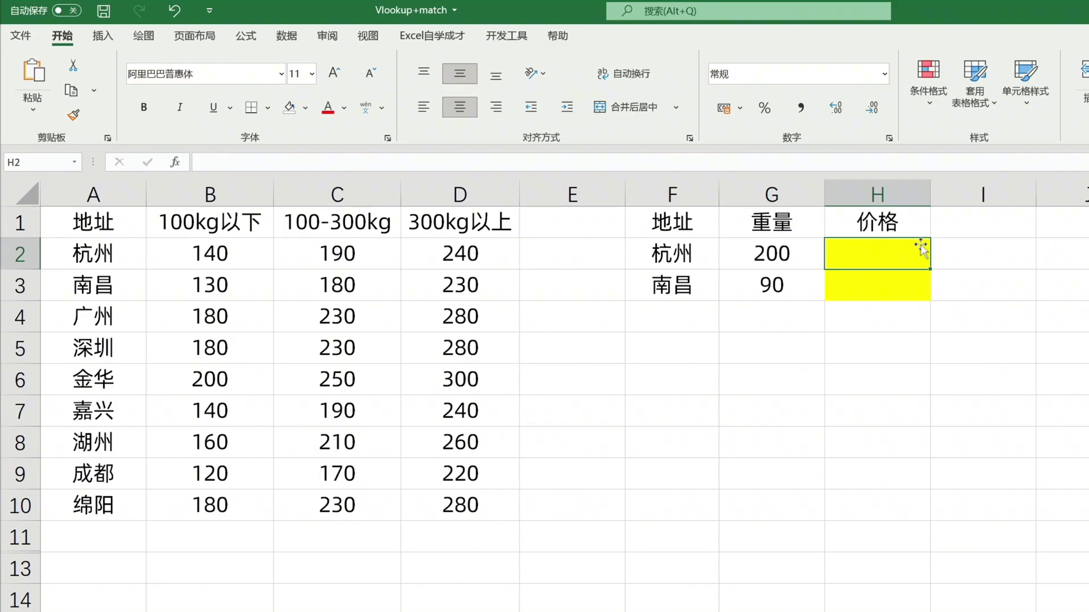
pyautogui.write('=vl')
pyautogui.press('Tab')
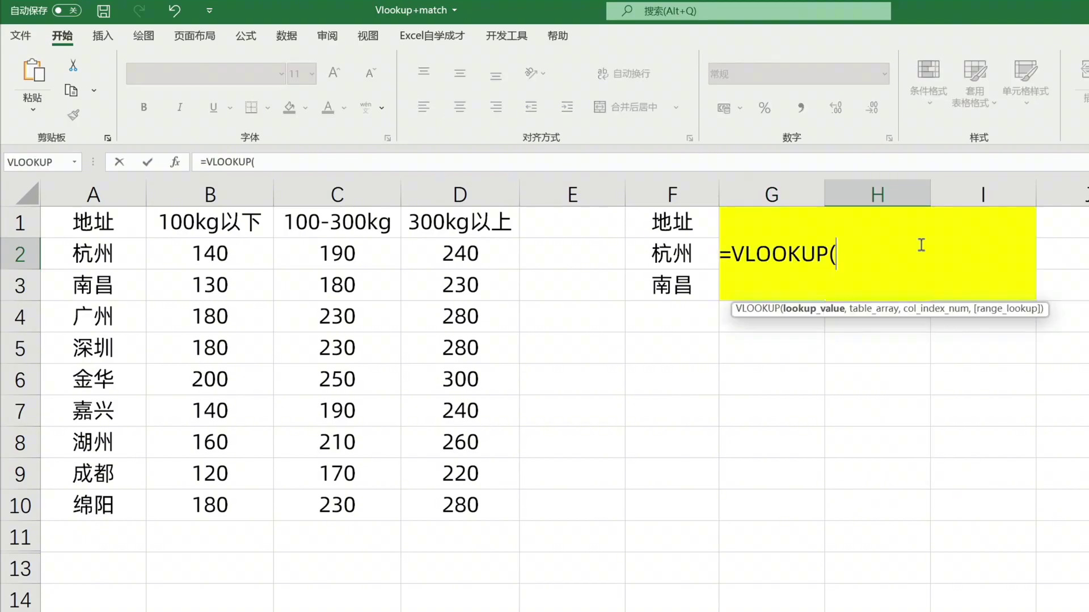
pyautogui.click(680, 235)
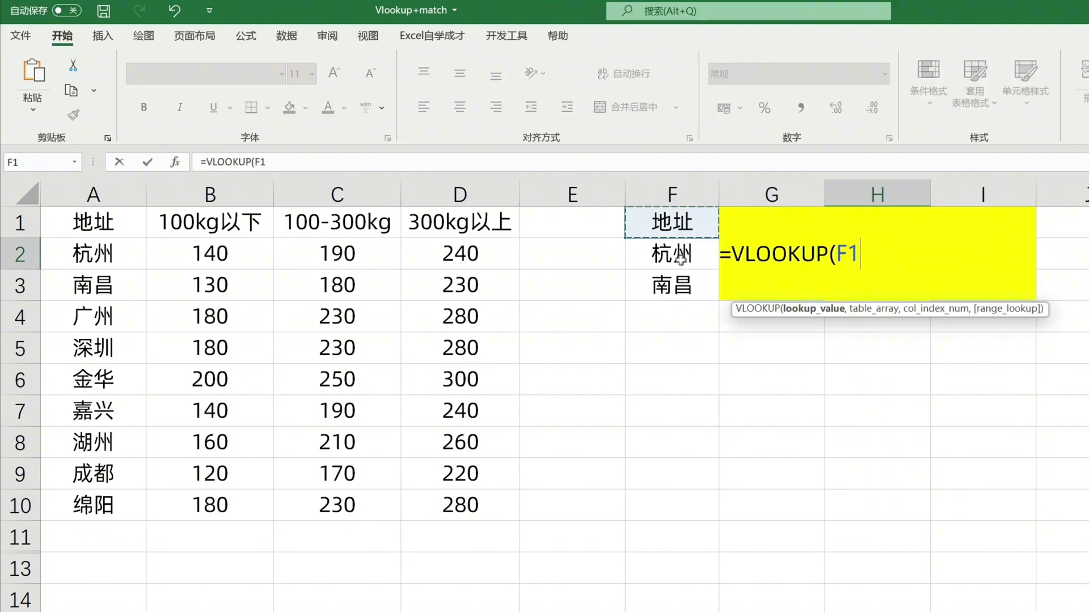
pyautogui.click(687, 259)
pyautogui.write(',')
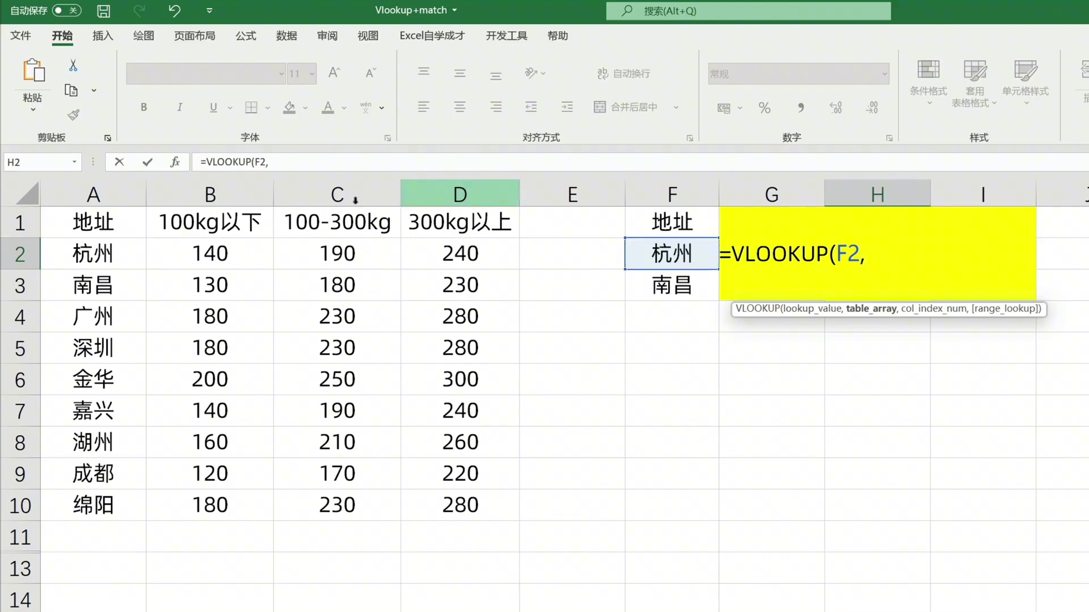
pyautogui.moveTo(83, 190); pyautogui.dragTo(499, 194)
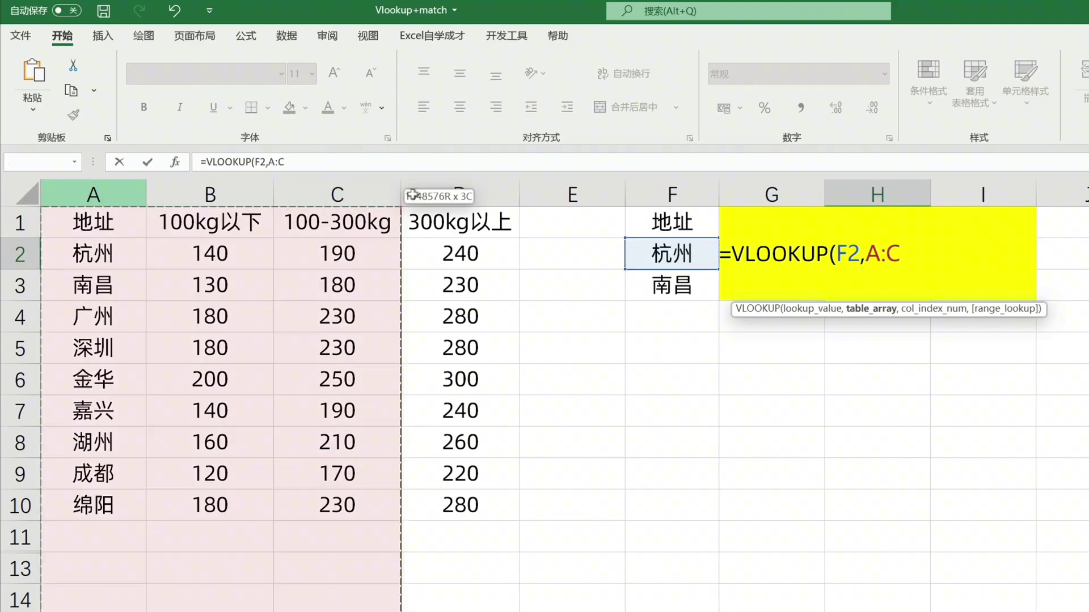
pyautogui.write(',')
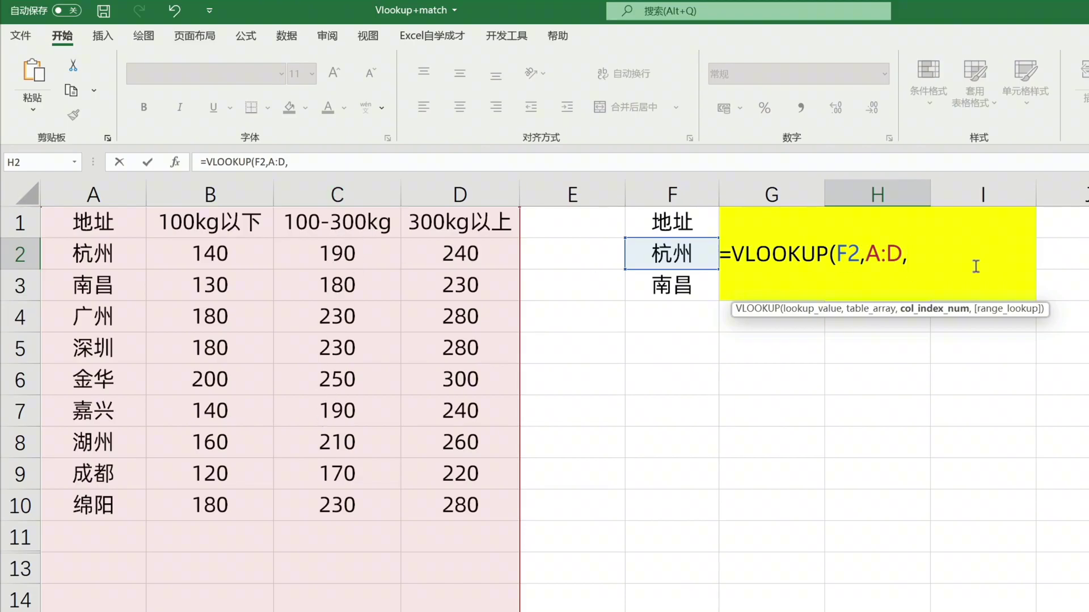
pyautogui.write('3,0')
pyautogui.press('Tab')
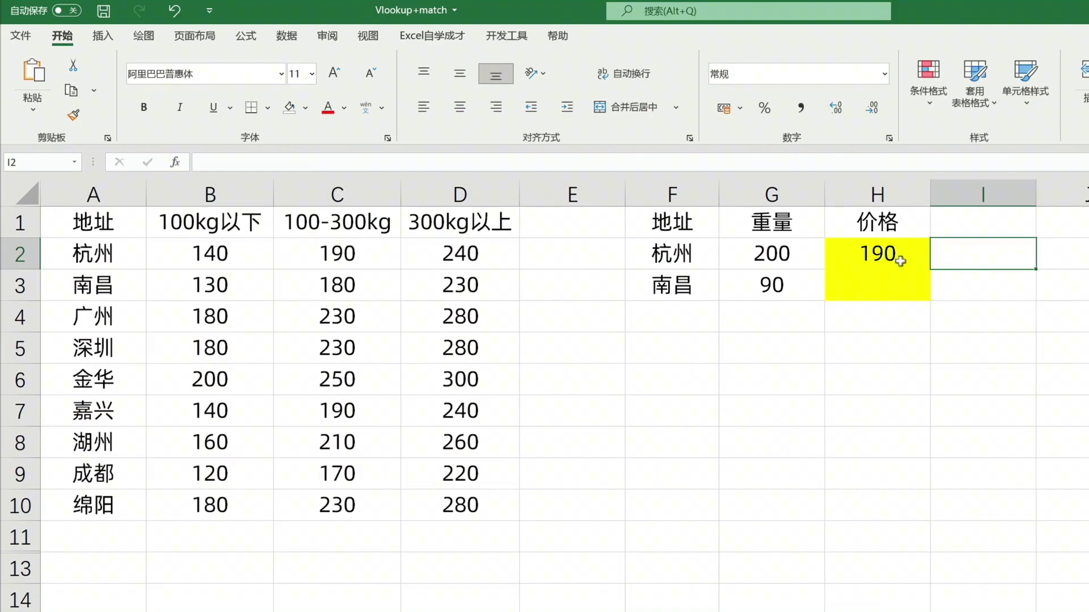
# Step: Fill H2's formula down to H3 and change its column index from 3 to 2, giving 130
pyautogui.click(901, 261)
pyautogui.moveTo(934, 269); pyautogui.dragTo(934, 300)
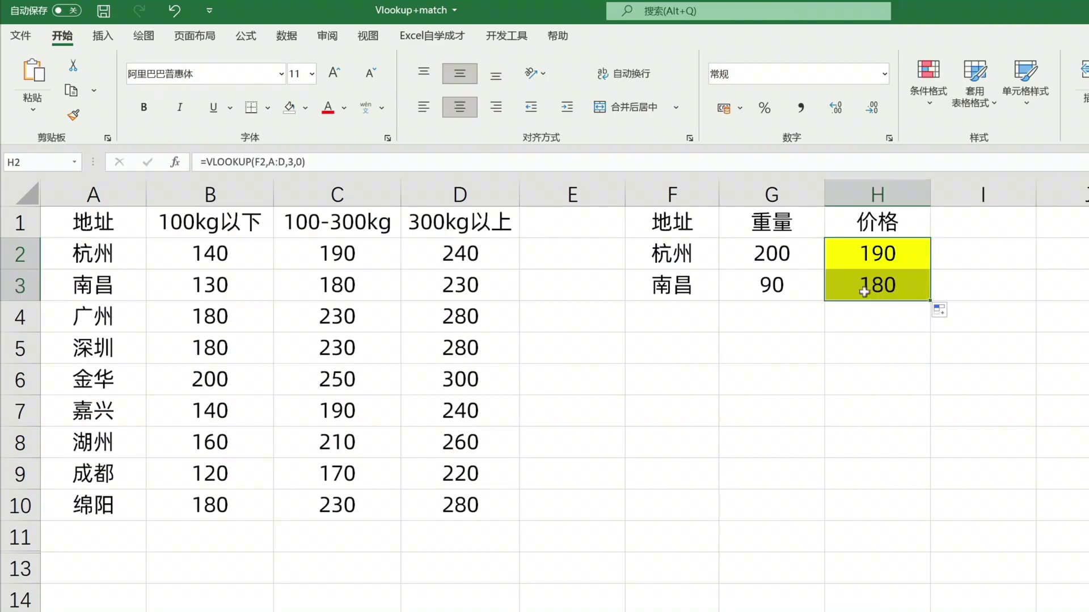
pyautogui.doubleClick(895, 290)
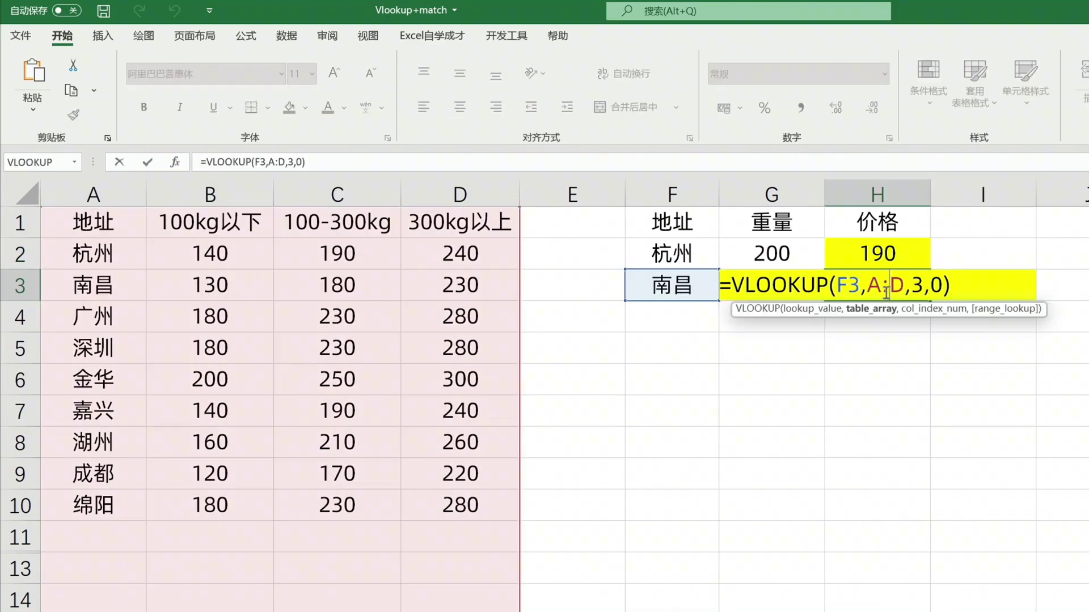
pyautogui.press('Tab')
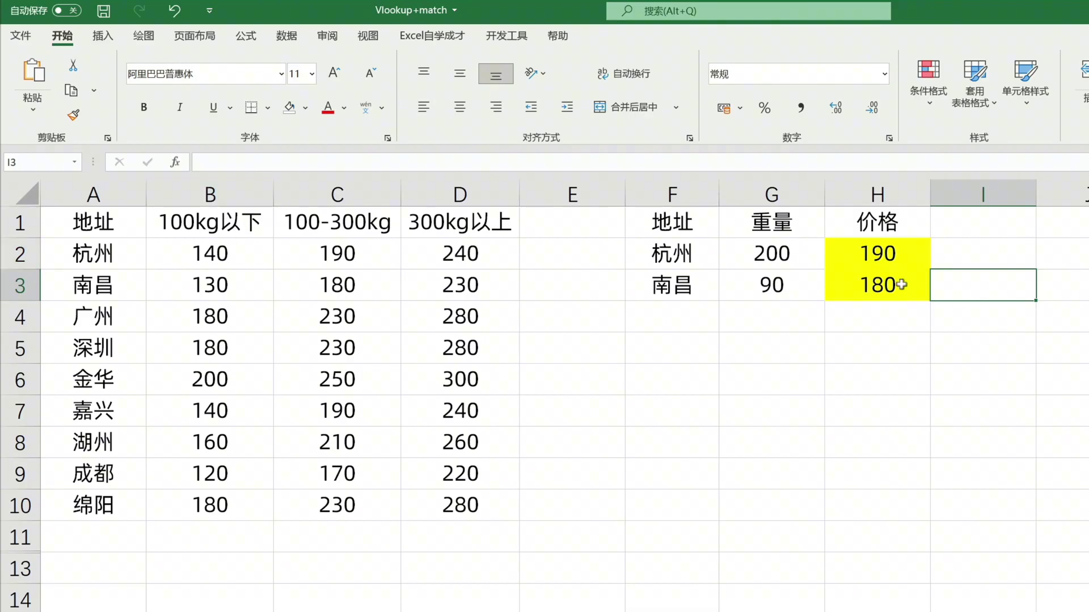
pyautogui.doubleClick(901, 284)
pyautogui.click(924, 284)
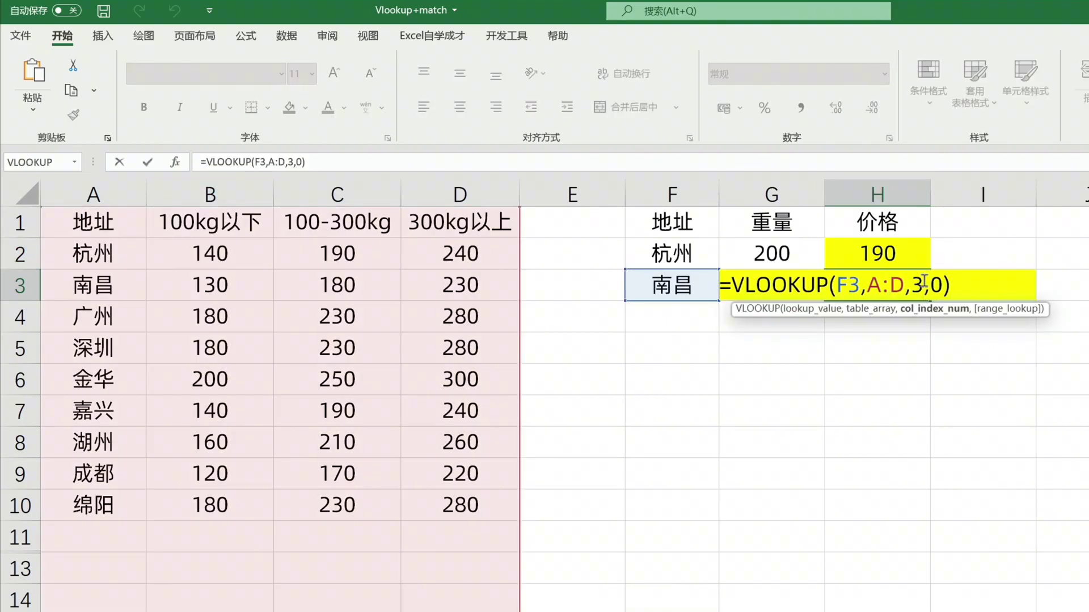
pyautogui.press('BackSpace')
pyautogui.write('2')
pyautogui.press('Tab')
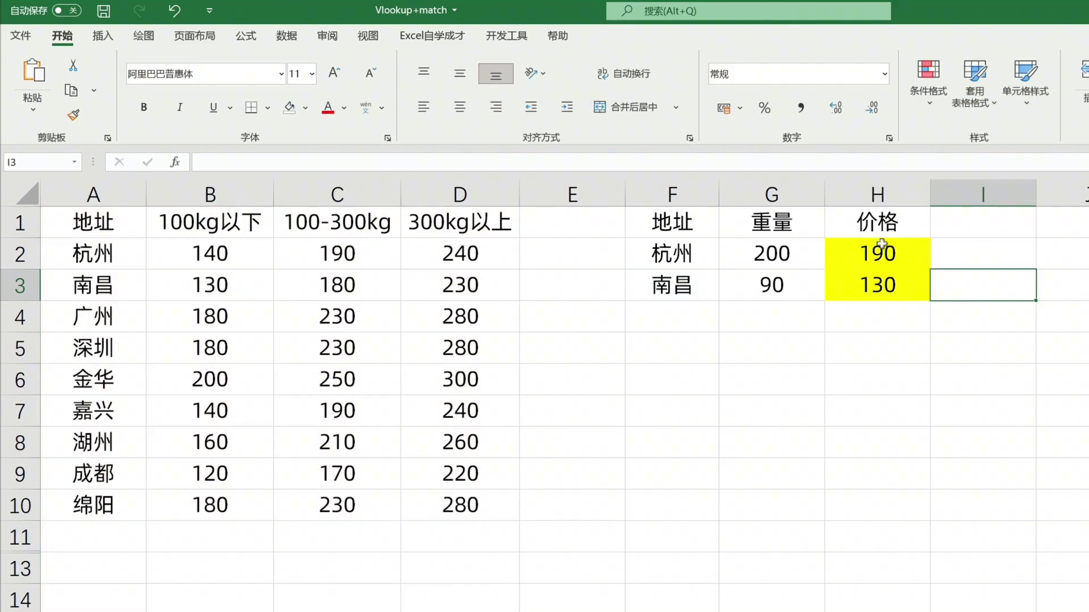
# Step: Compare the H2 and H3 formulas, with column indexes 3 and 2
pyautogui.doubleClick(905, 259)
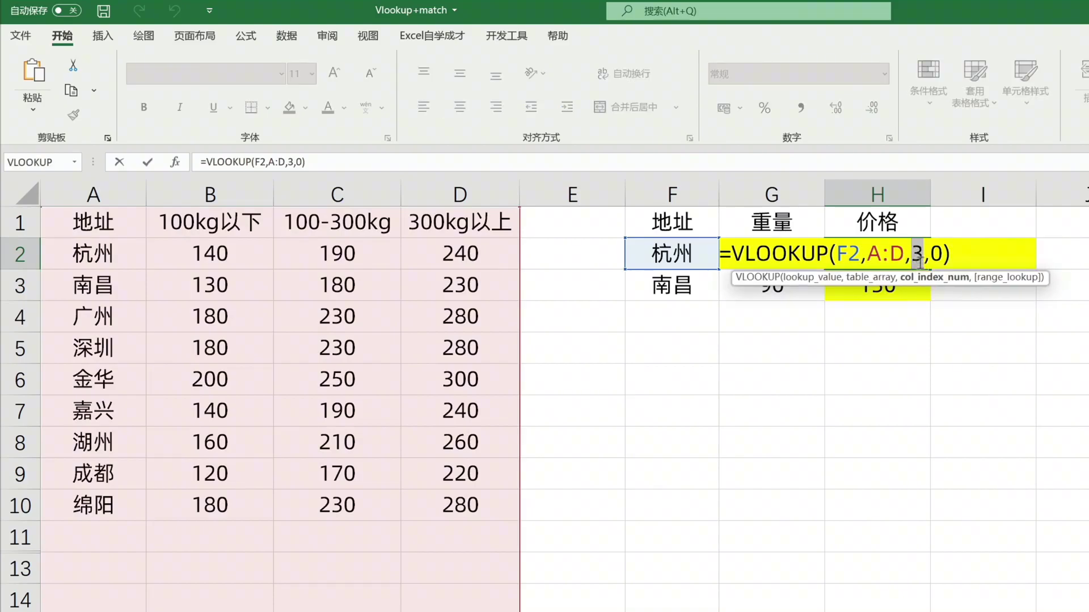
pyautogui.press('Return')
pyautogui.doubleClick(910, 290)
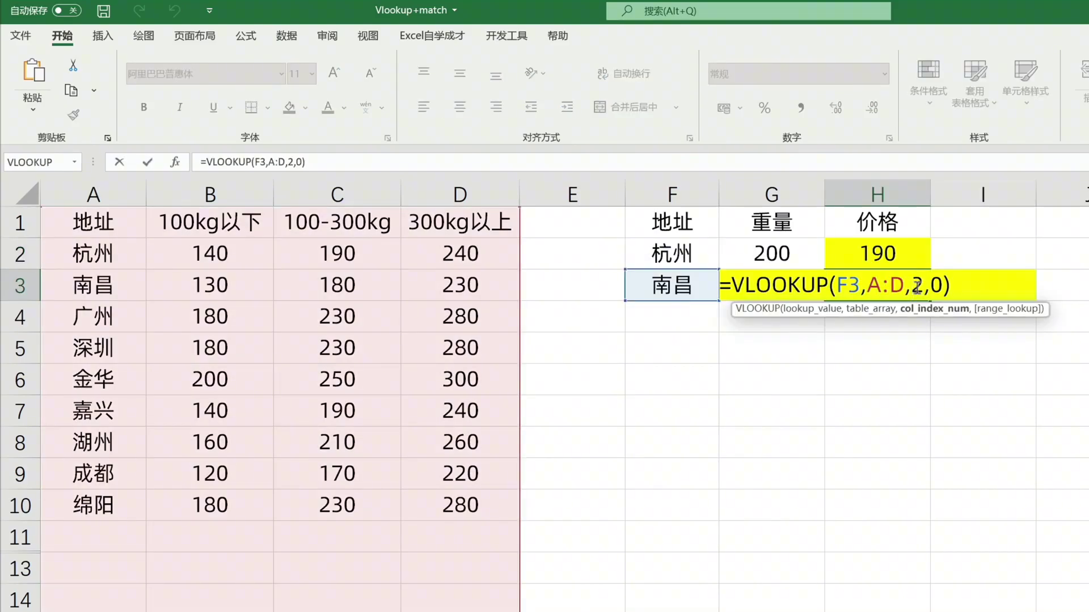
pyautogui.doubleClick(917, 288)
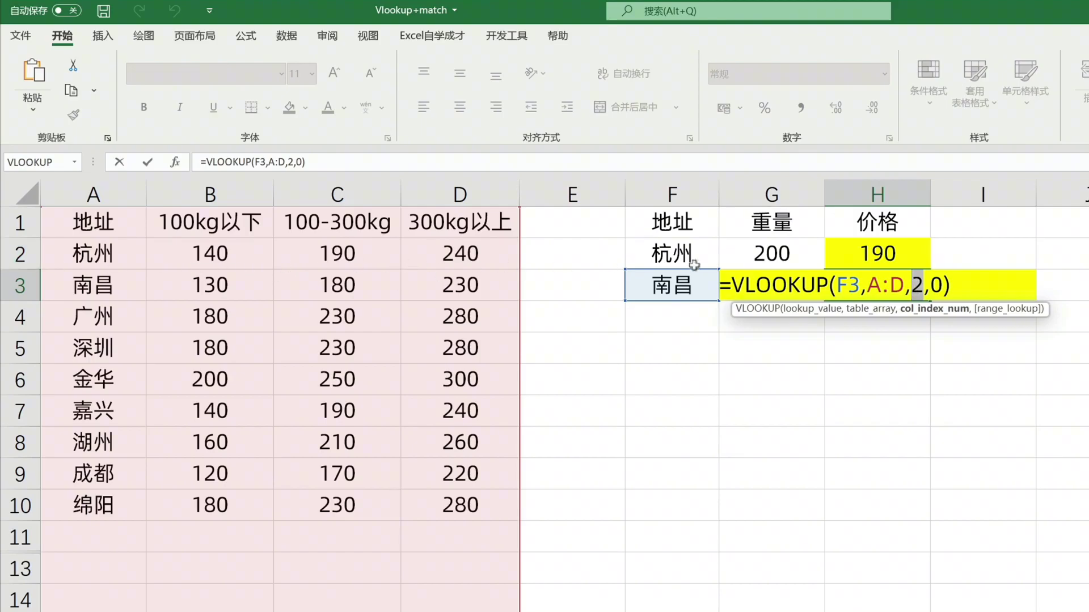
pyautogui.press('Tab')
pyautogui.click(993, 254)
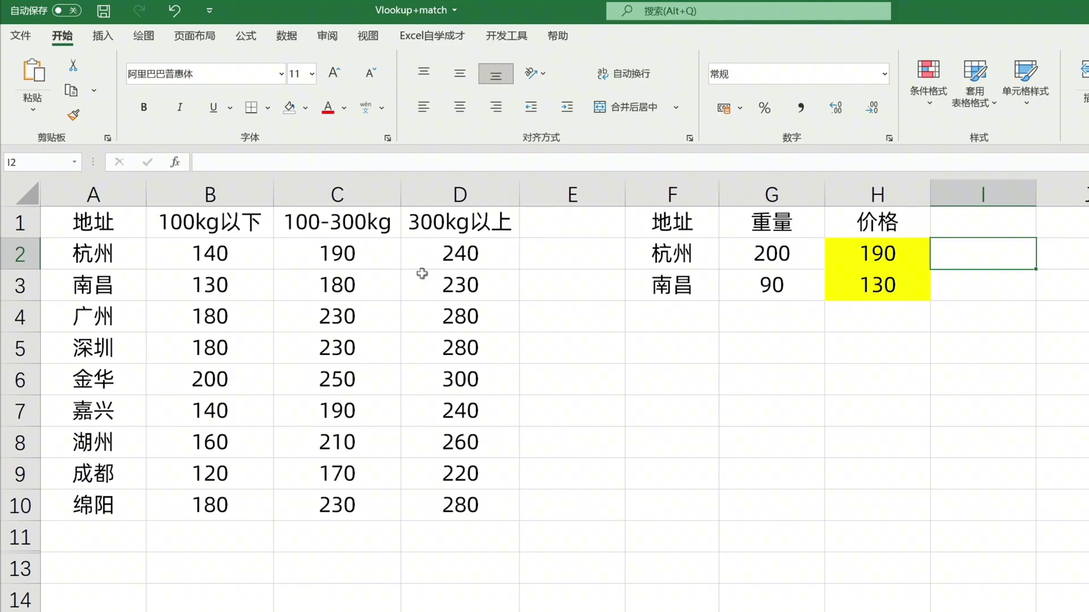
# Step: Enter the thresholds 0, 100 and 300 in B13, C13 and D13
pyautogui.click(209, 558)
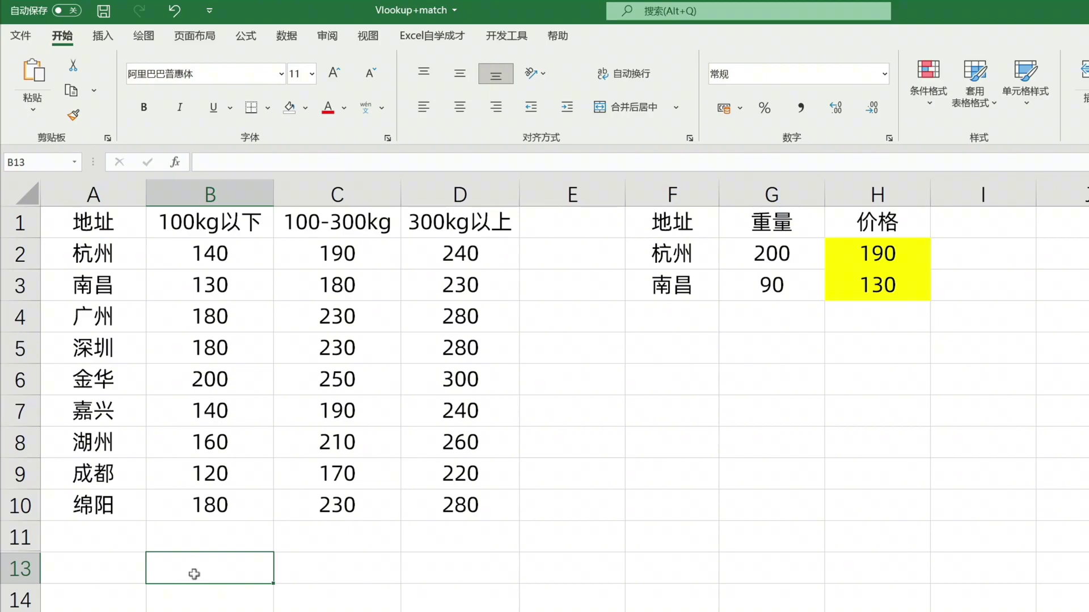
pyautogui.write('0')
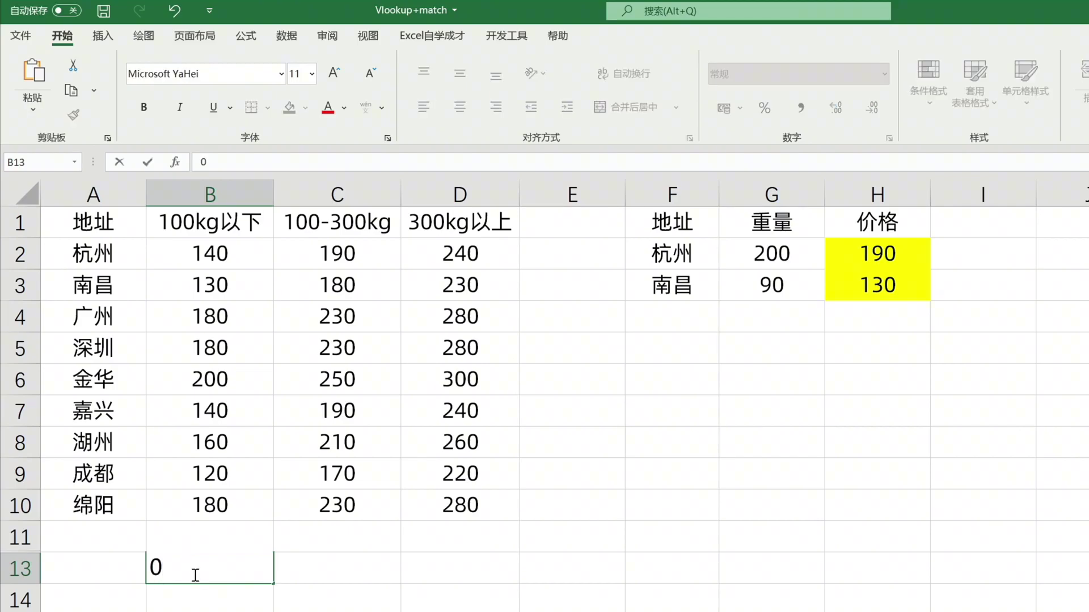
pyautogui.press('Tab')
pyautogui.click(387, 230)
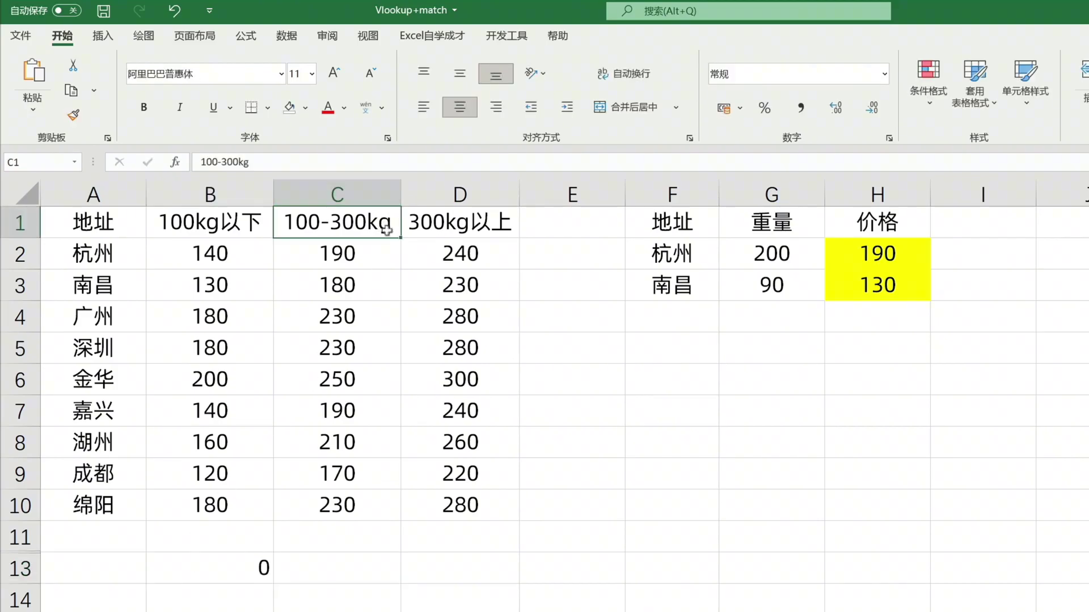
pyautogui.click(361, 577)
pyautogui.write('100')
pyautogui.press('Tab')
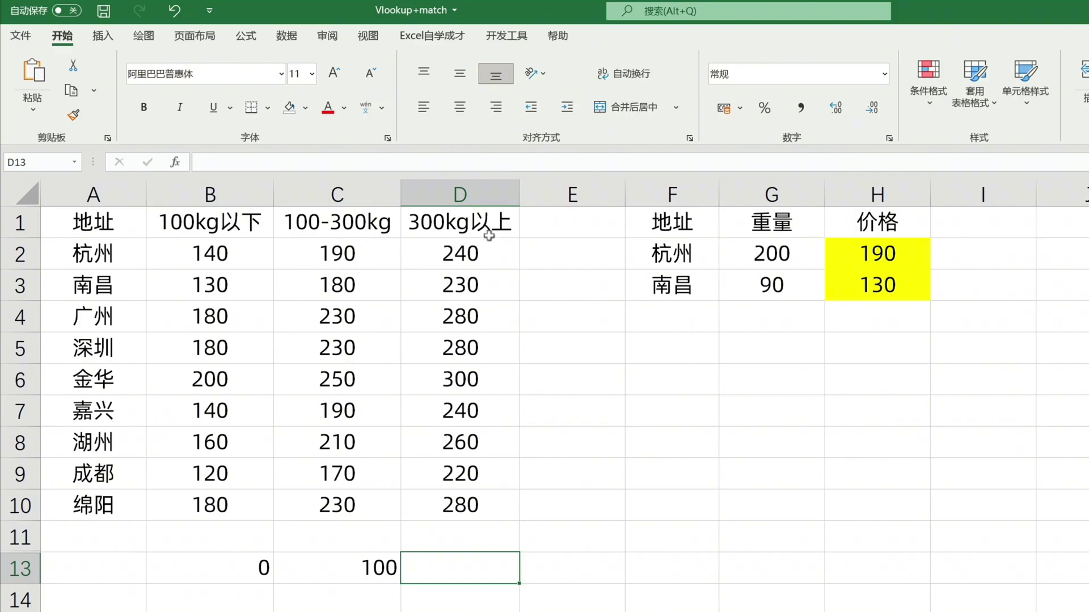
pyautogui.write('300')
pyautogui.press('Tab')
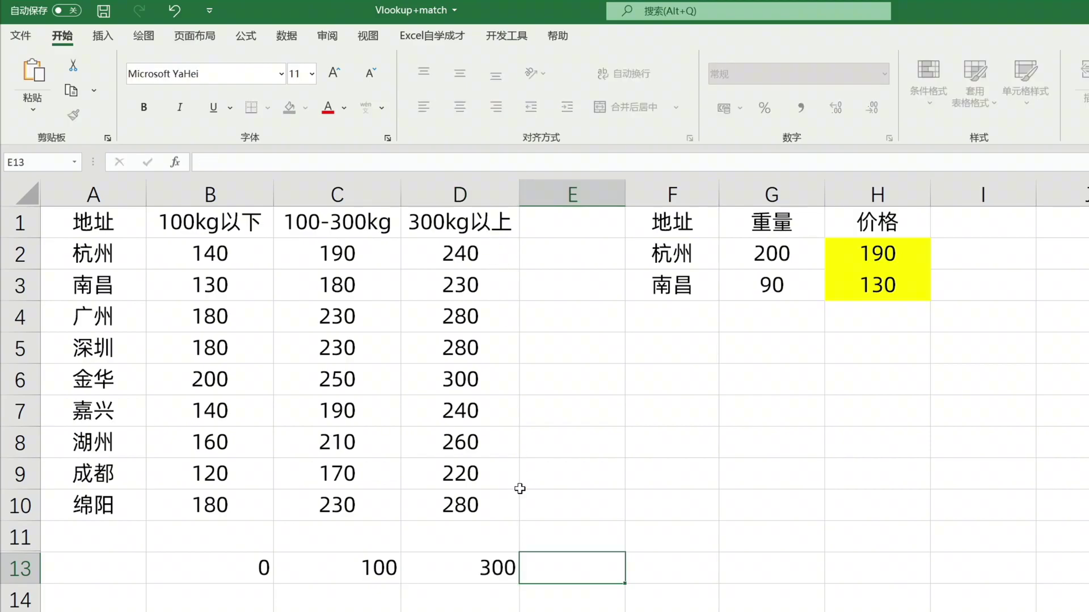
pyautogui.click(1002, 256)
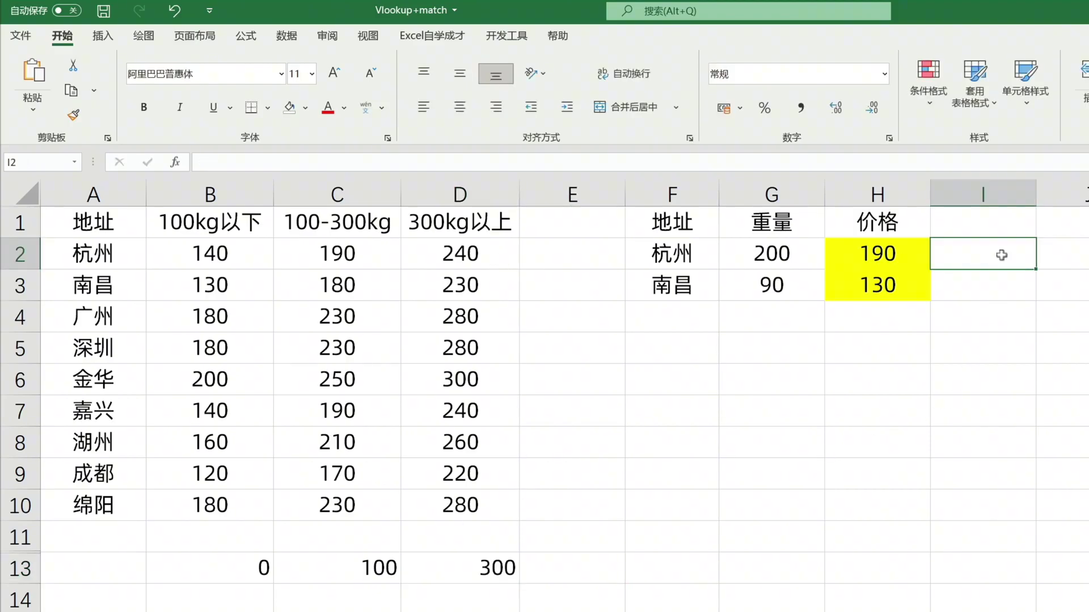
# Step: Enter =MATCH(G2,B13:D13,1) in I2, returning band 2 for 200 kg
pyautogui.write('=mta')
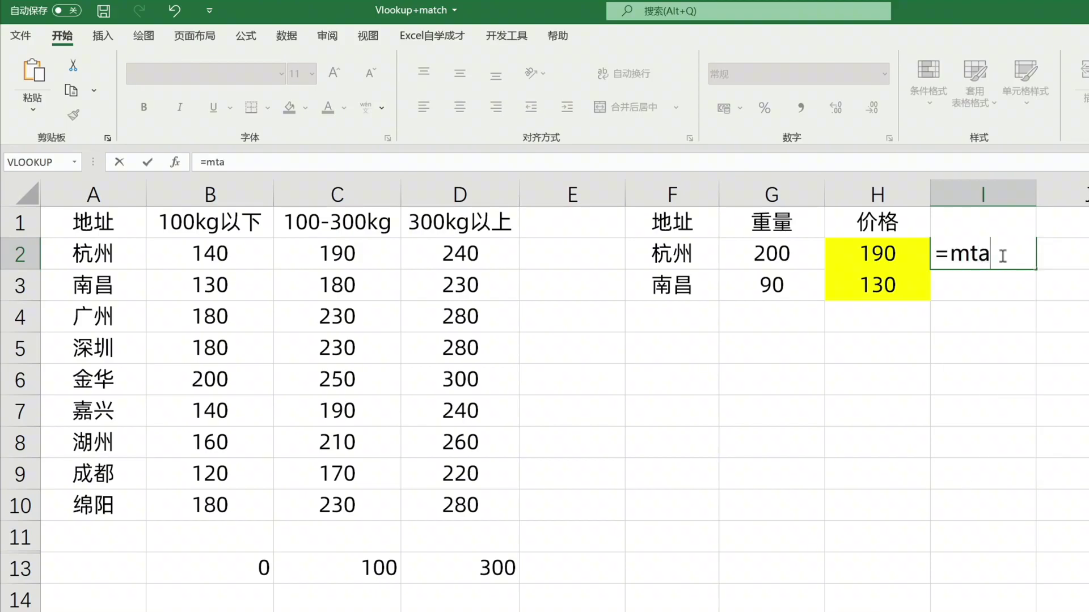
pyautogui.press('BackSpace')
pyautogui.press('BackSpace')
pyautogui.write('atch')
pyautogui.press('Tab')
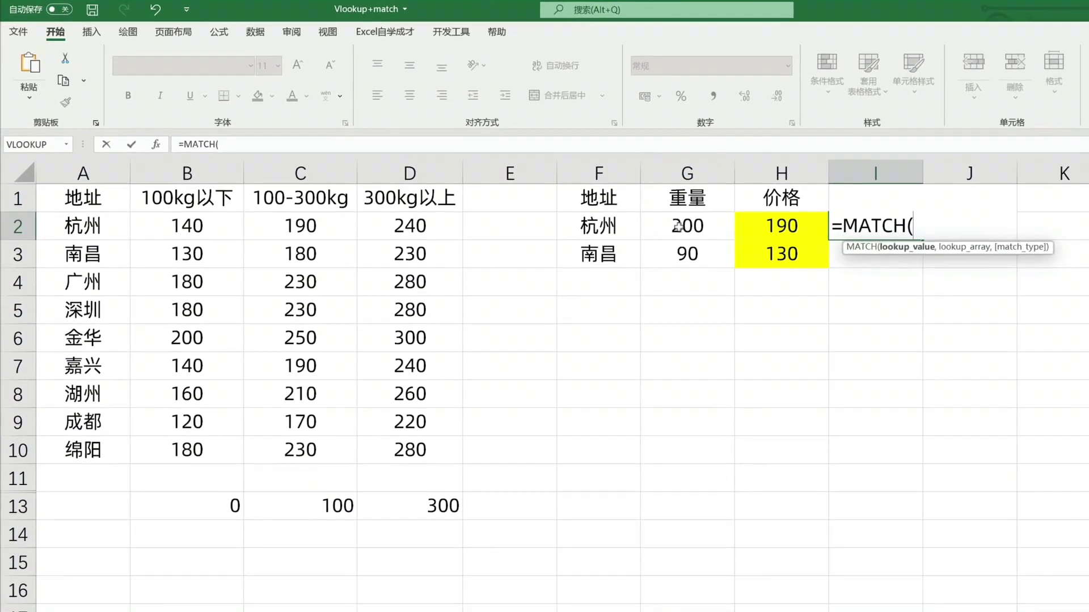
pyautogui.click(678, 227)
pyautogui.write(',')
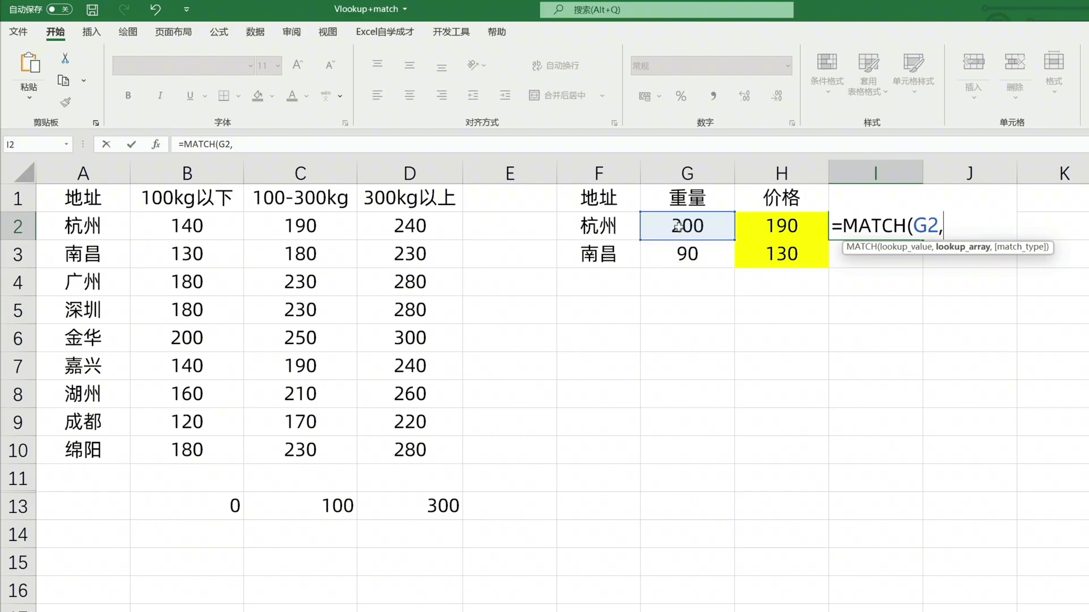
pyautogui.moveTo(173, 515); pyautogui.dragTo(448, 514)
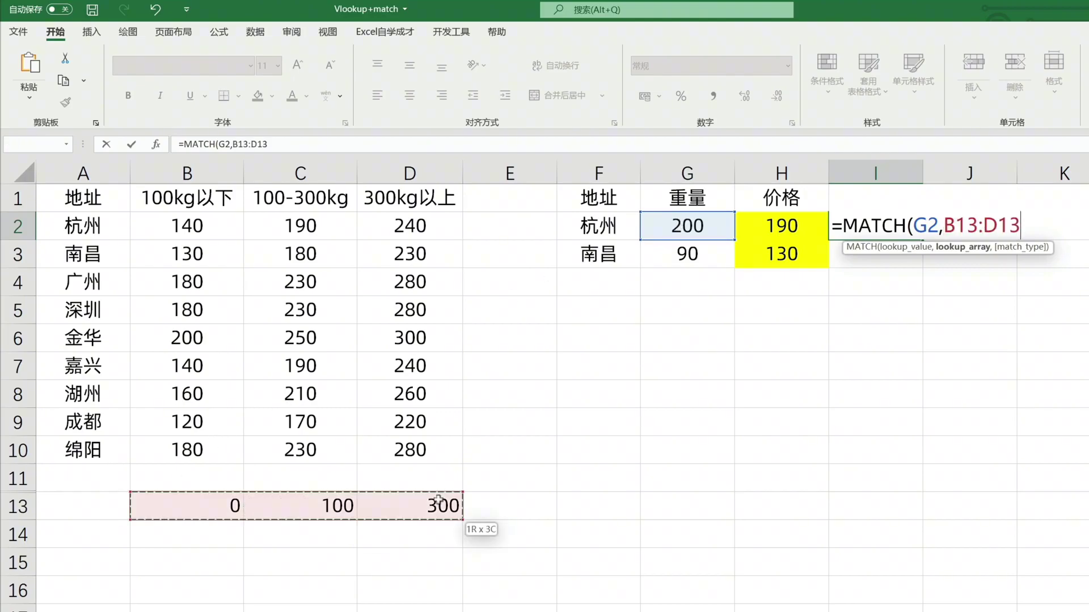
pyautogui.write(',')
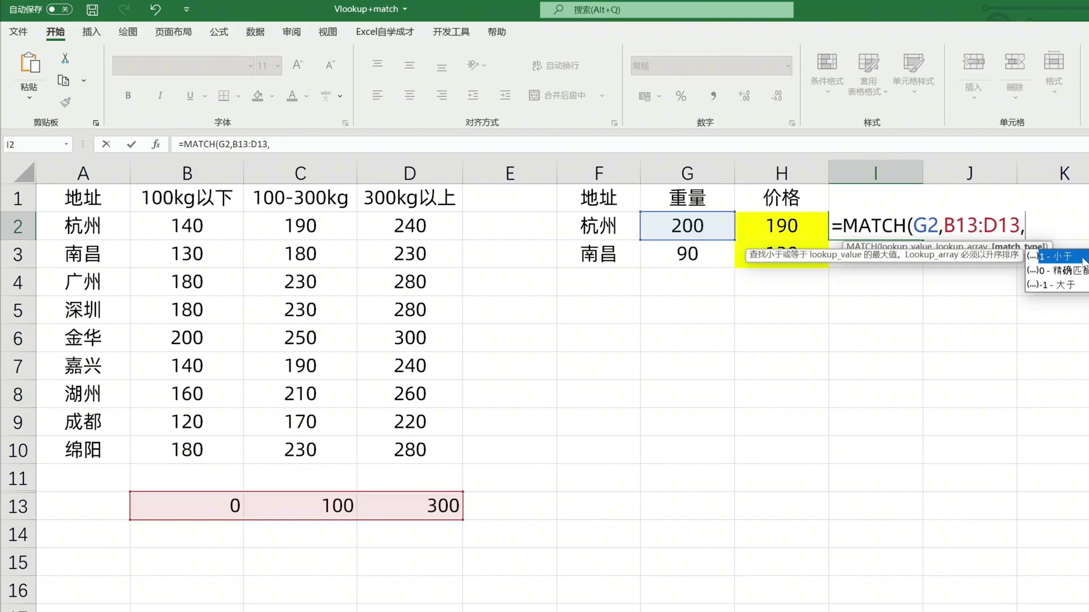
pyautogui.write('1')
pyautogui.press('Tab')
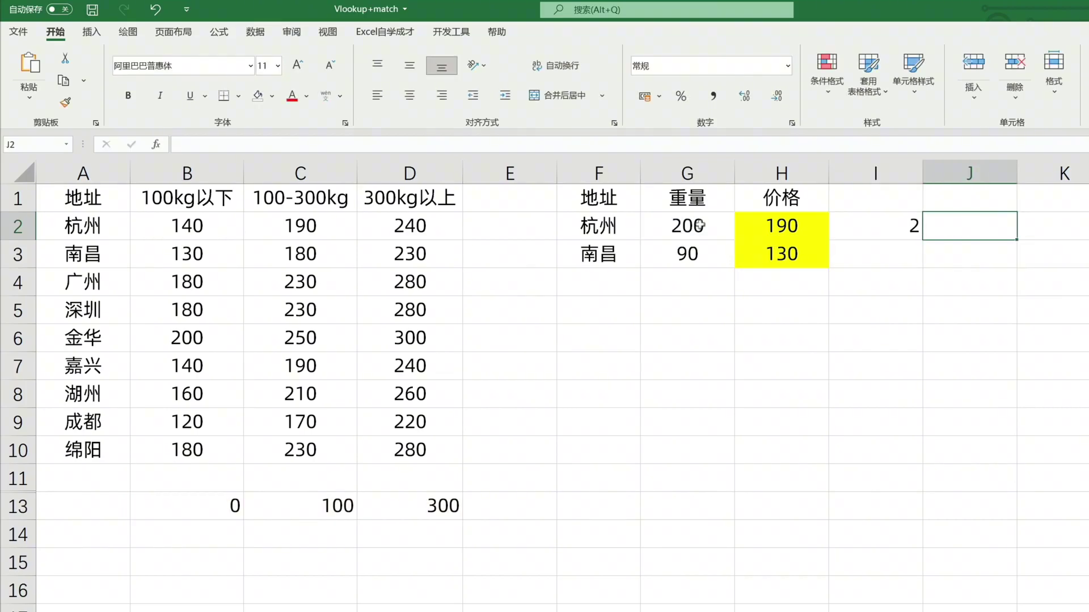
# Step: Review the threshold values in B13, C13 and D13
pyautogui.click(206, 509)
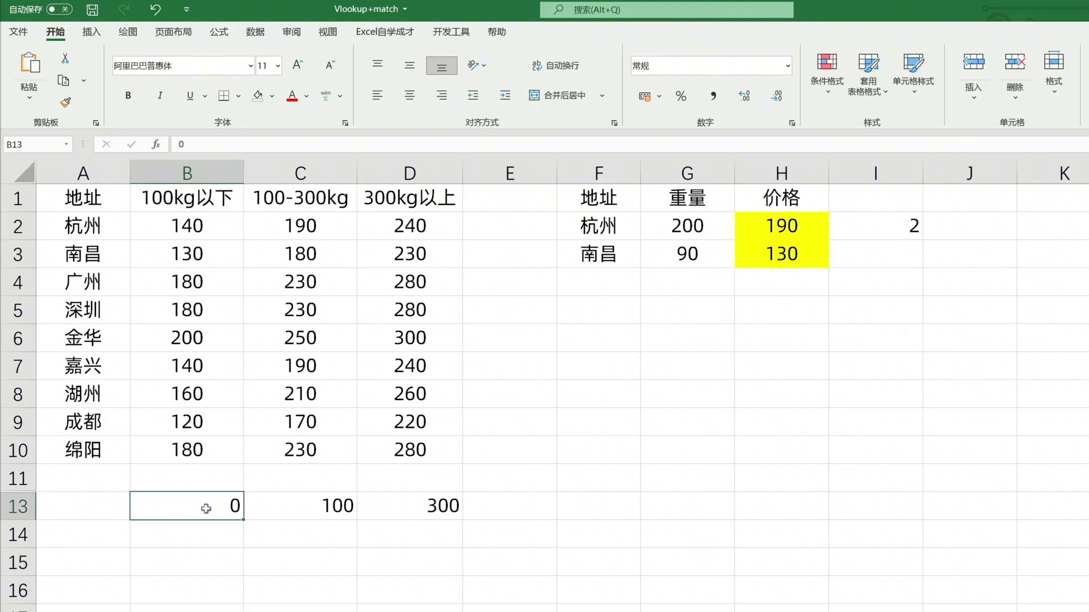
pyautogui.click(332, 506)
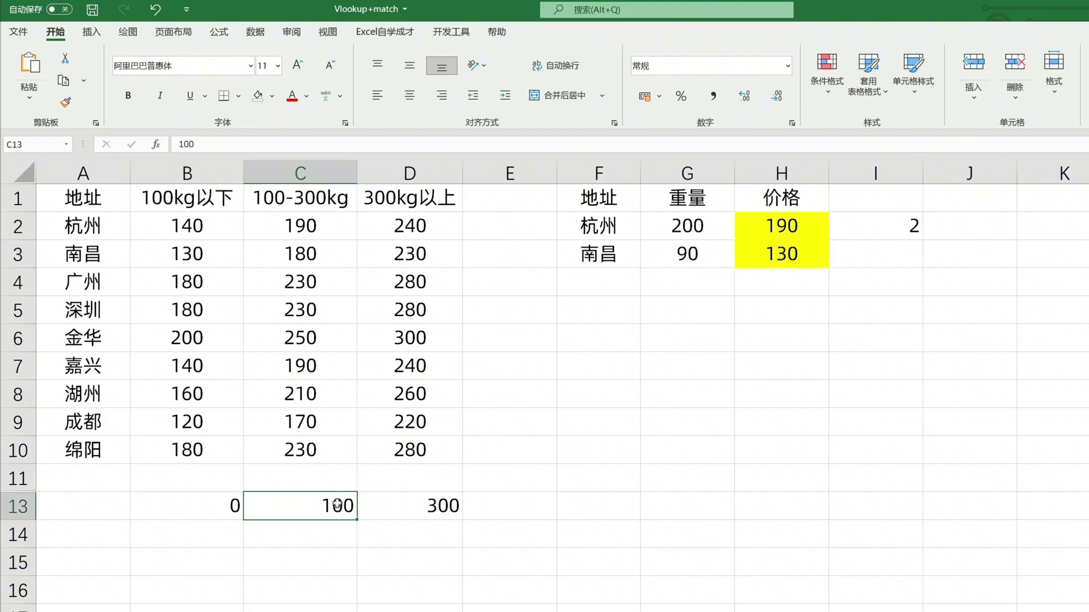
pyautogui.click(443, 501)
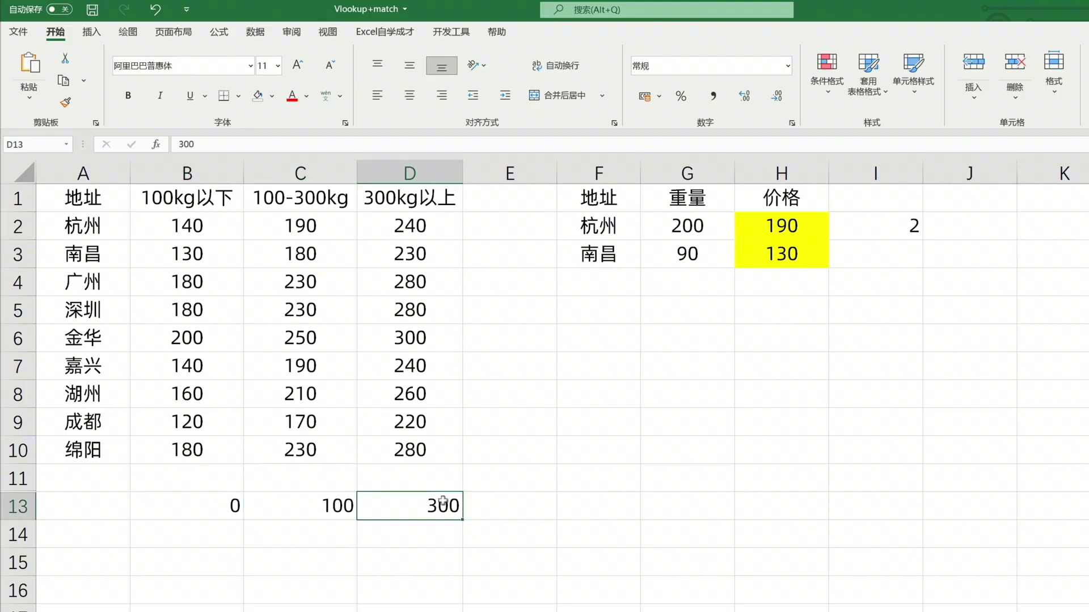
pyautogui.click(316, 504)
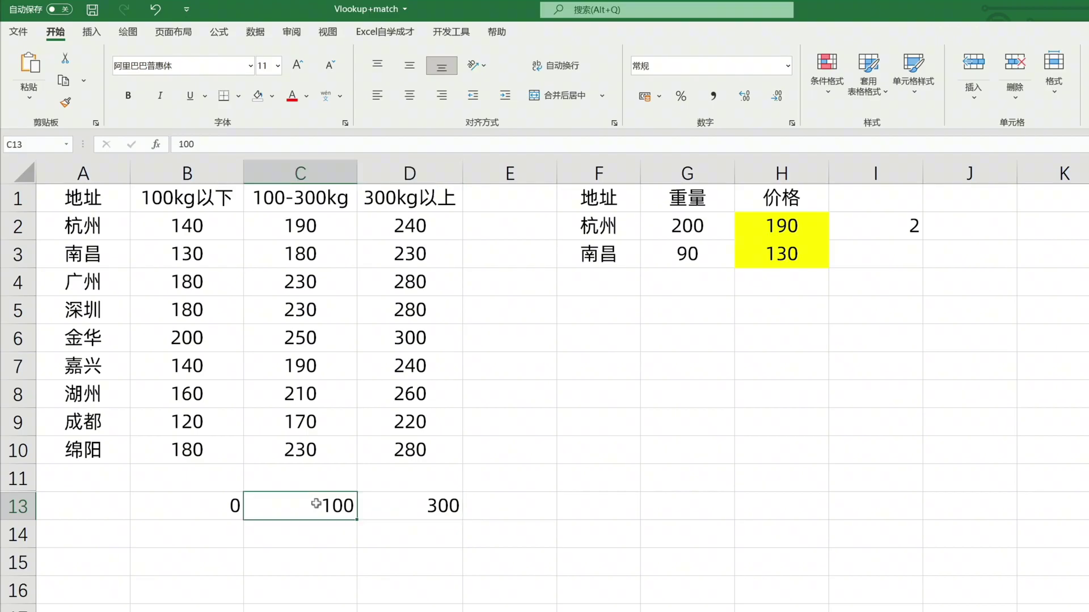
# Step: Set 杭州's weight in G2 to 302, making I2 return band 3
pyautogui.click(706, 224)
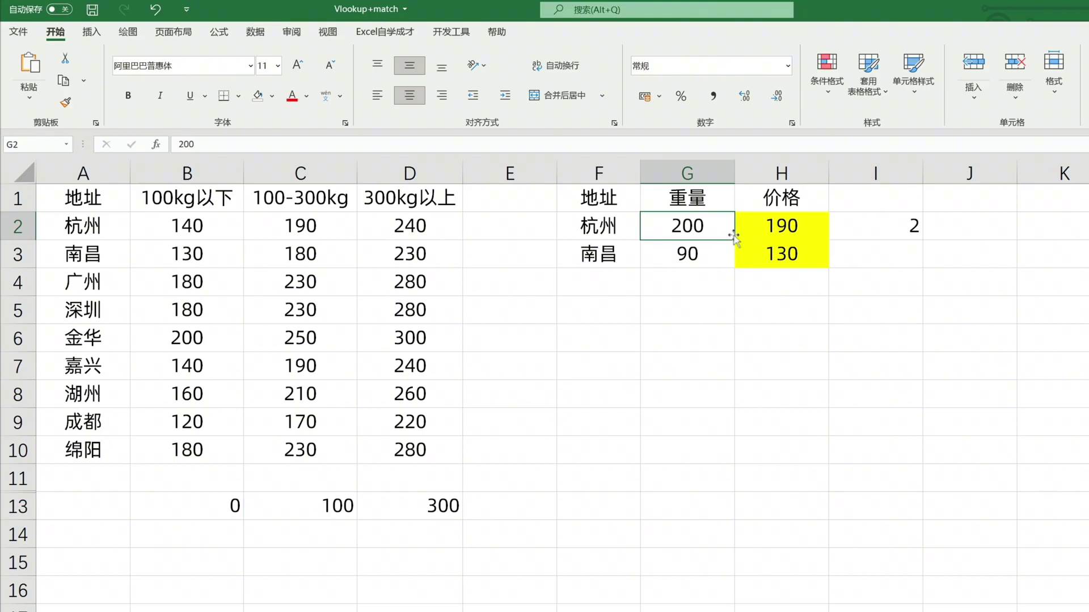
pyautogui.write('302')
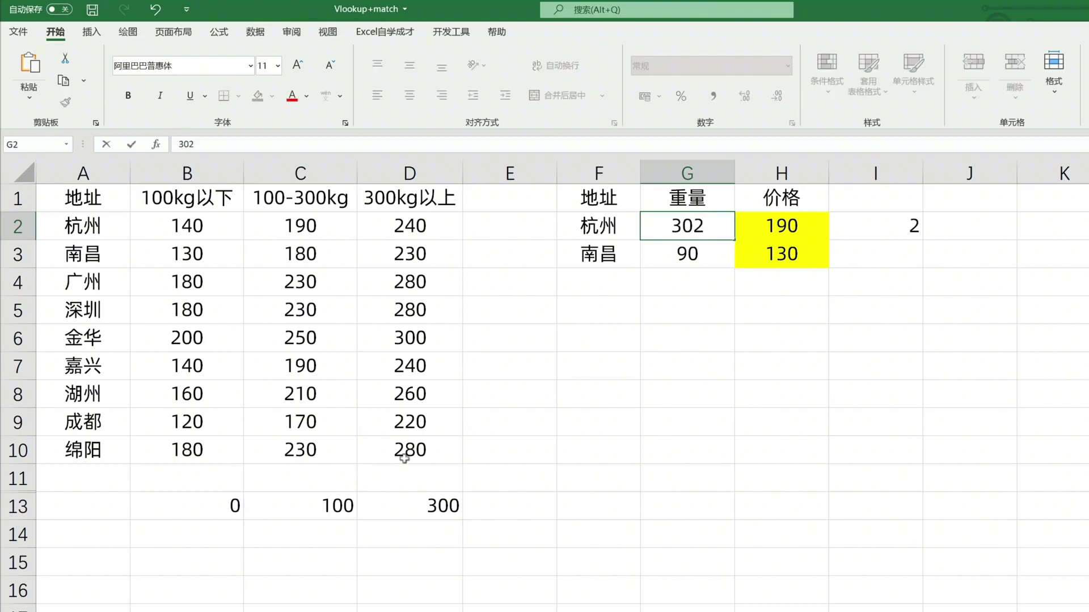
pyautogui.click(782, 227)
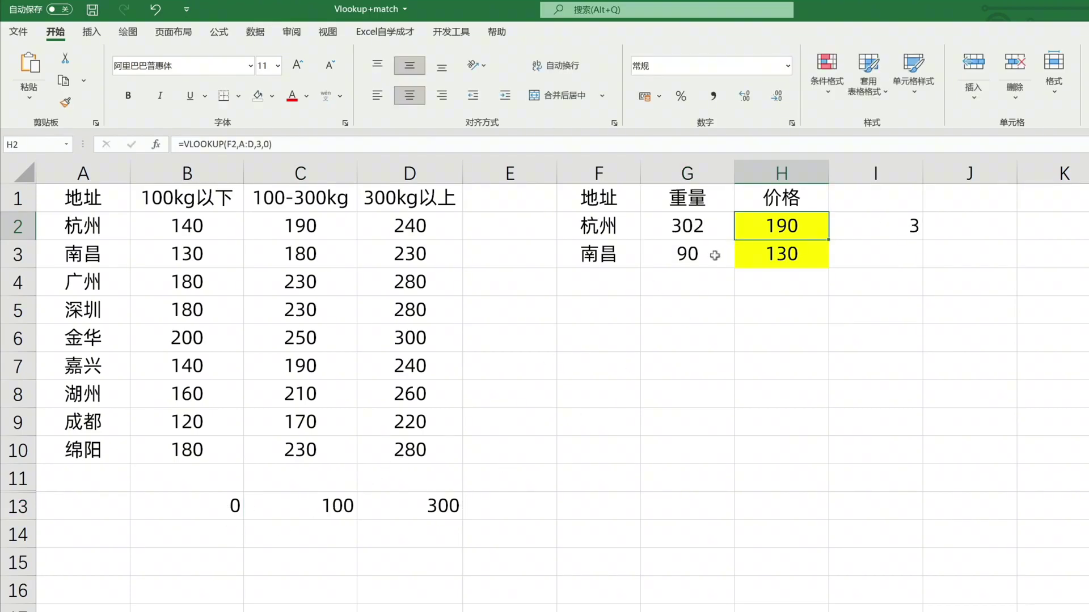
# Step: Replace G2's weight with 90 so I2 returns band 1
pyautogui.click(710, 233)
pyautogui.doubleClick(713, 226)
pyautogui.moveTo(712, 226); pyautogui.dragTo(619, 220)
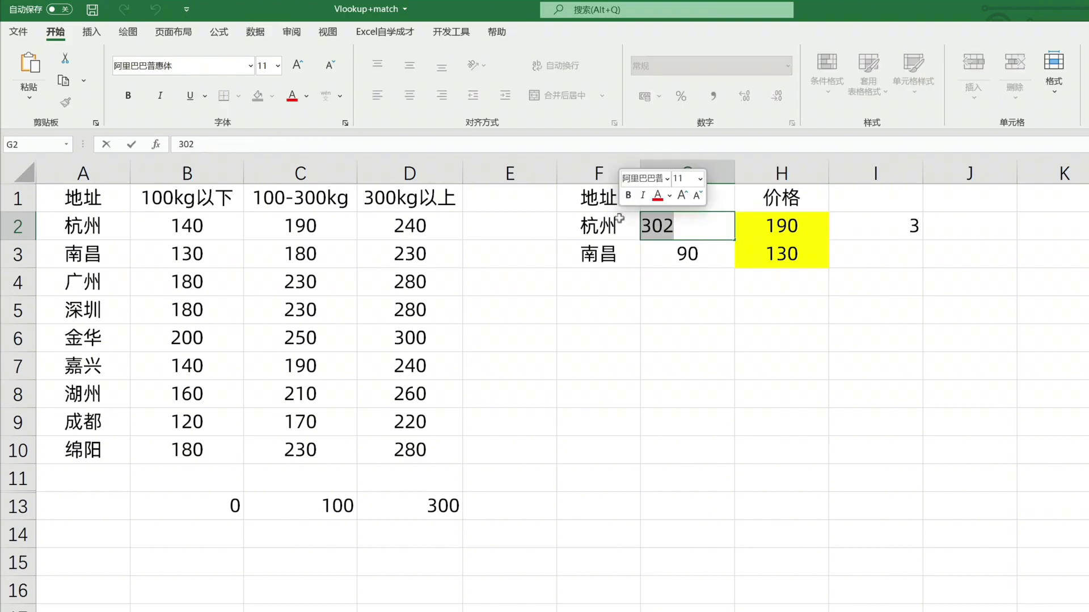
pyautogui.write('90')
pyautogui.press('Tab')
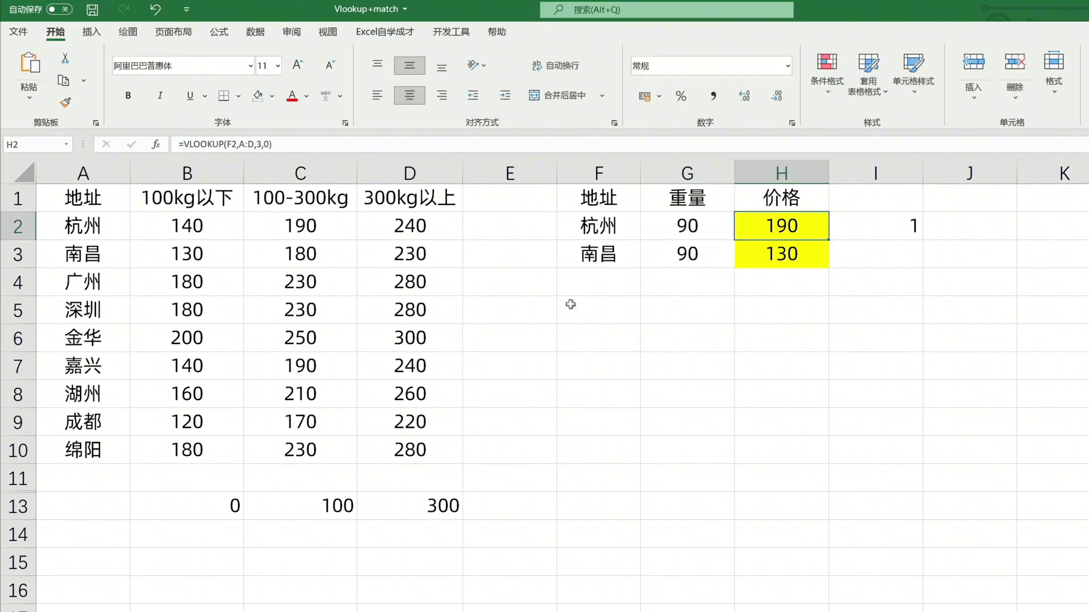
pyautogui.click(206, 510)
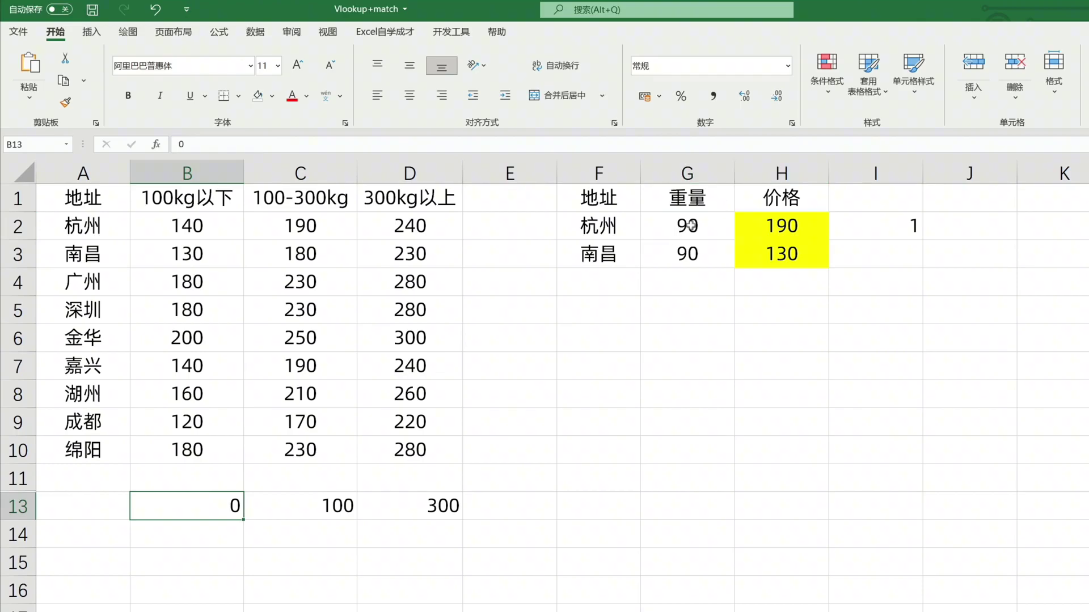
# Step: Restore G2 to 200 and convert I2's B13:D13 reference to the constant {0,100,300}
pyautogui.click(689, 226)
pyautogui.write('200')
pyautogui.press('Tab')
pyautogui.press('Tab')
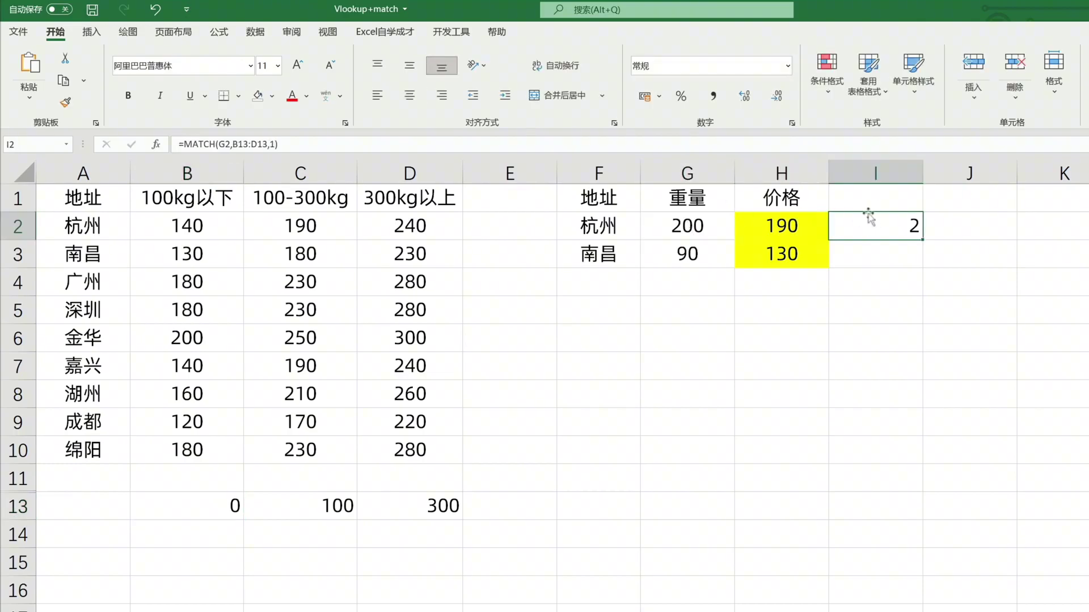
pyautogui.doubleClick(890, 220)
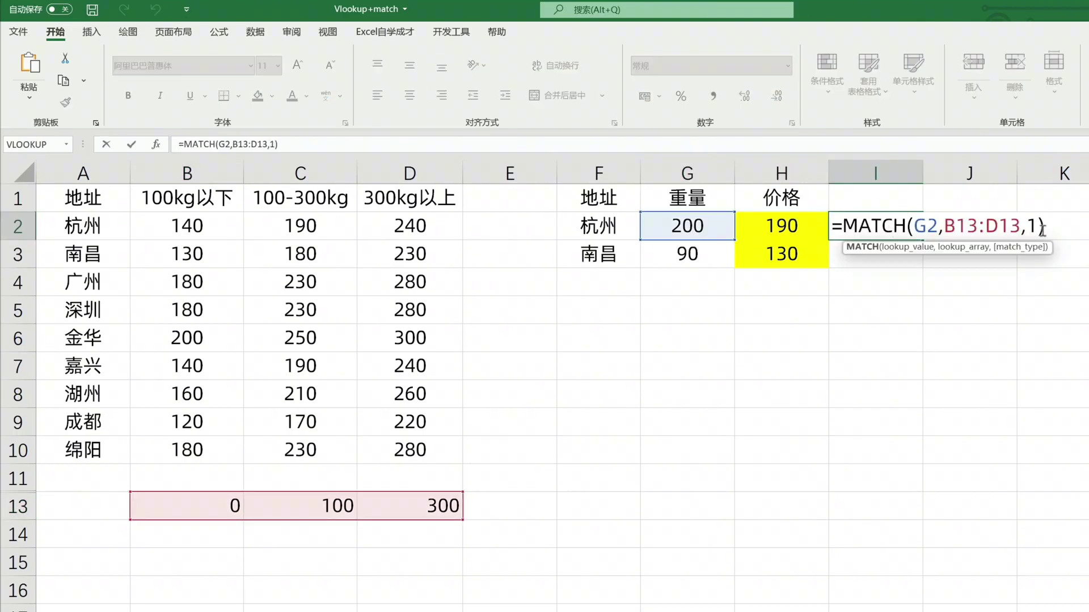
pyautogui.moveTo(1021, 226); pyautogui.dragTo(944, 226)
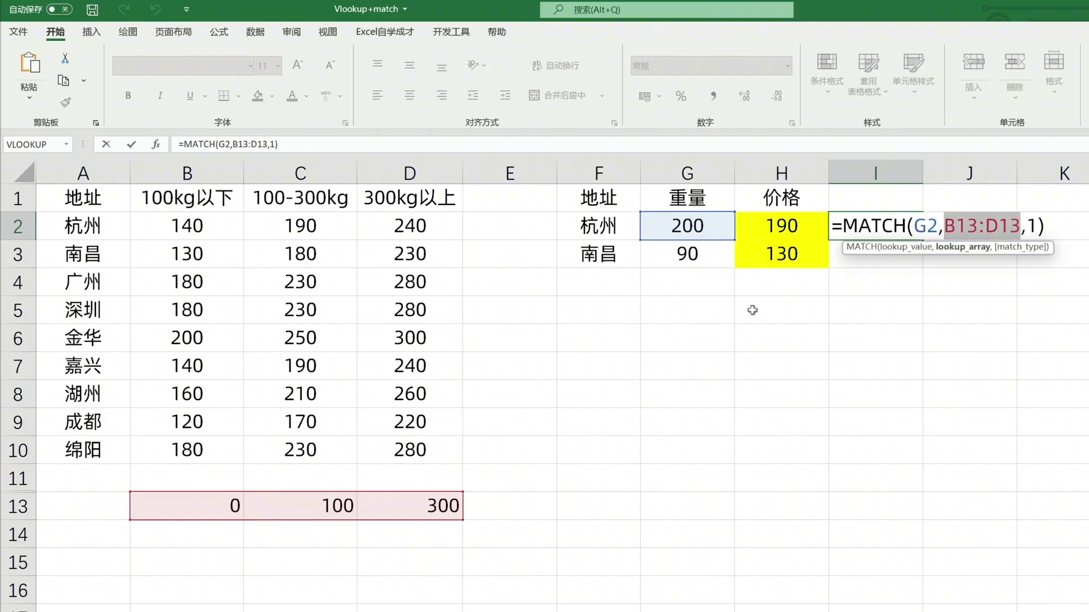
pyautogui.press('F9')
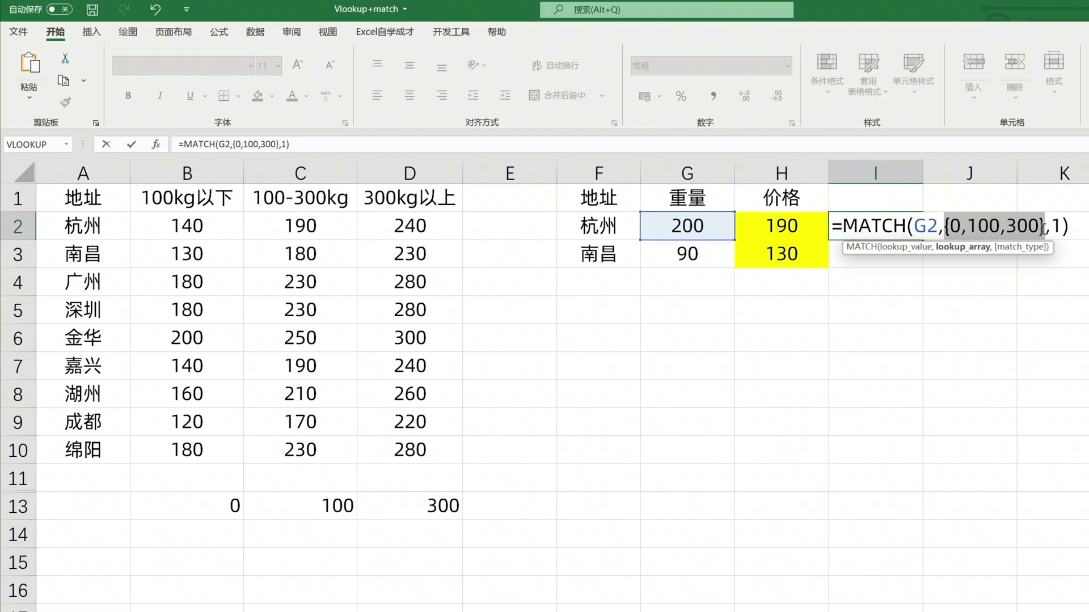
pyautogui.press('Tab')
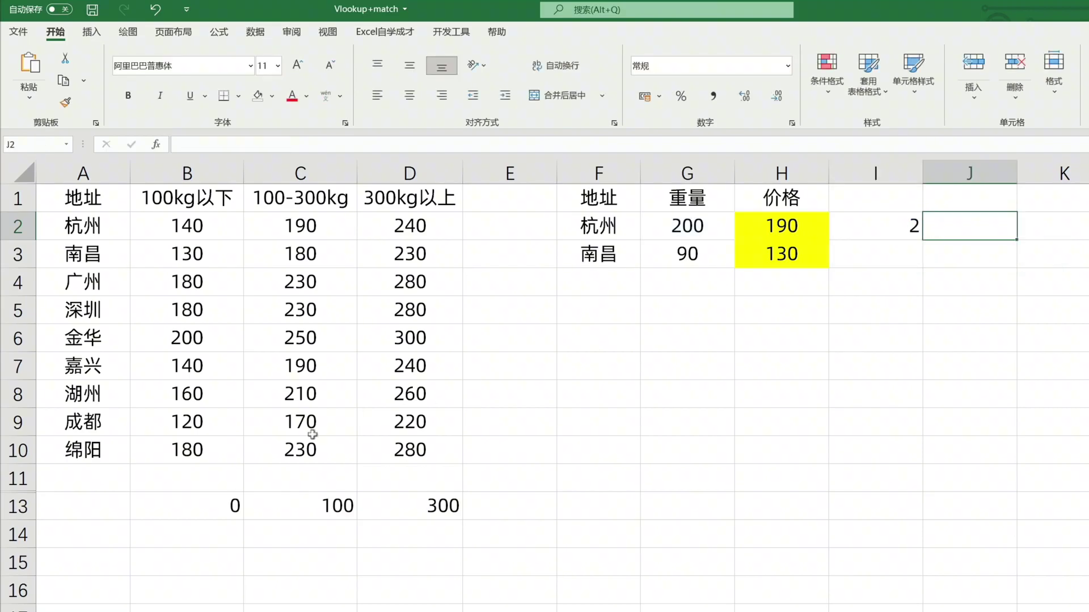
# Step: Clear the contents of row 13 with 清除内容
pyautogui.click(8, 509)
pyautogui.rightClick(5, 512)
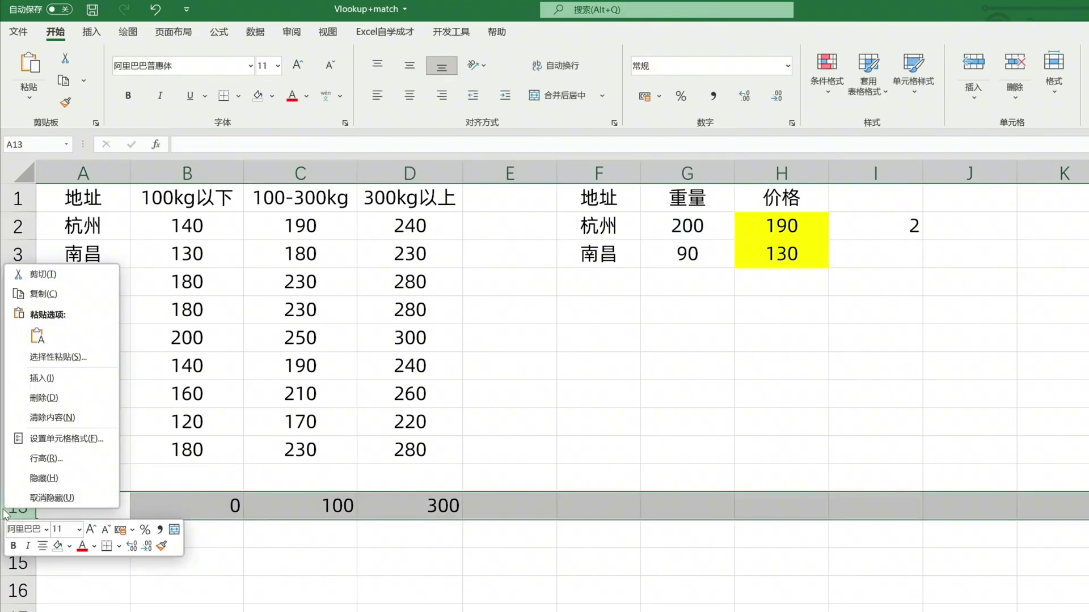
pyautogui.click(53, 418)
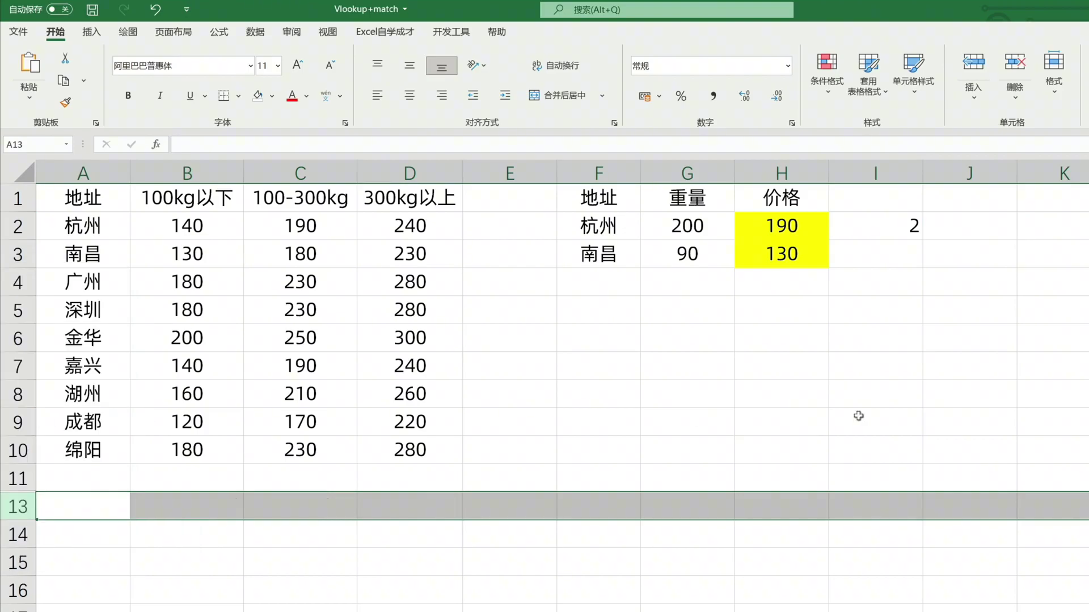
pyautogui.click(840, 228)
# Step: Inspect H2's VLOOKUP and I2's MATCH formulas, leaving both unchanged
pyautogui.doubleClick(815, 227)
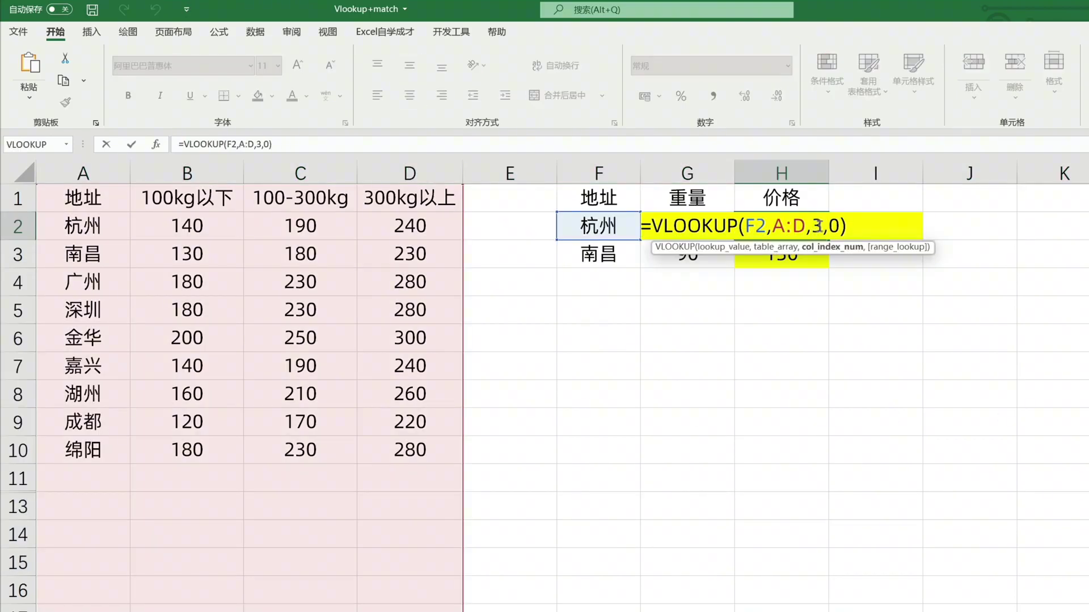
pyautogui.doubleClick(815, 226)
pyautogui.press('Escape')
pyautogui.click(867, 226)
pyautogui.doubleClick(872, 225)
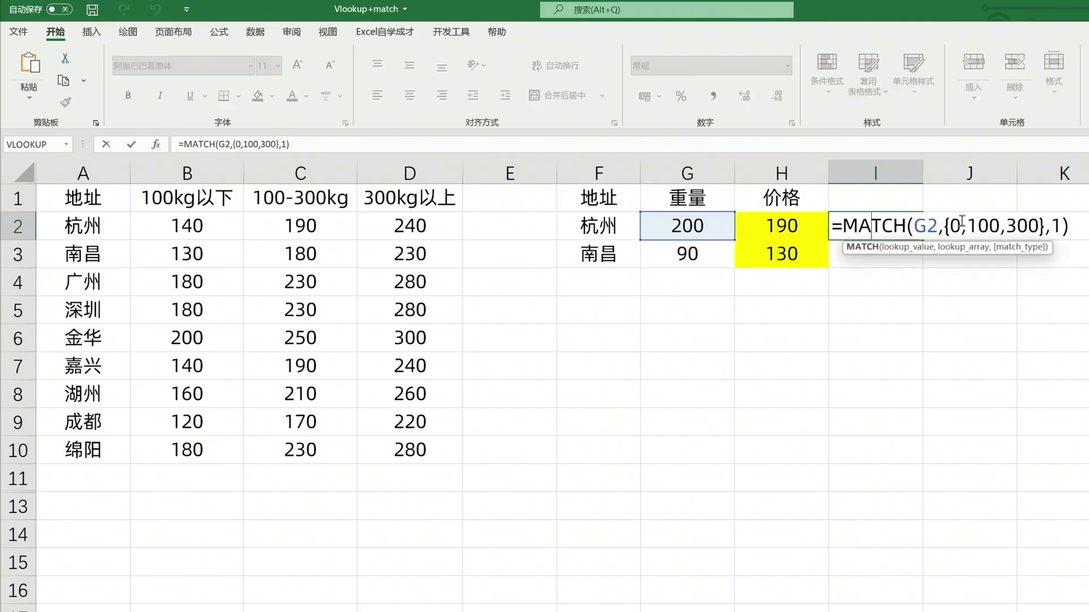
pyautogui.press('Tab')
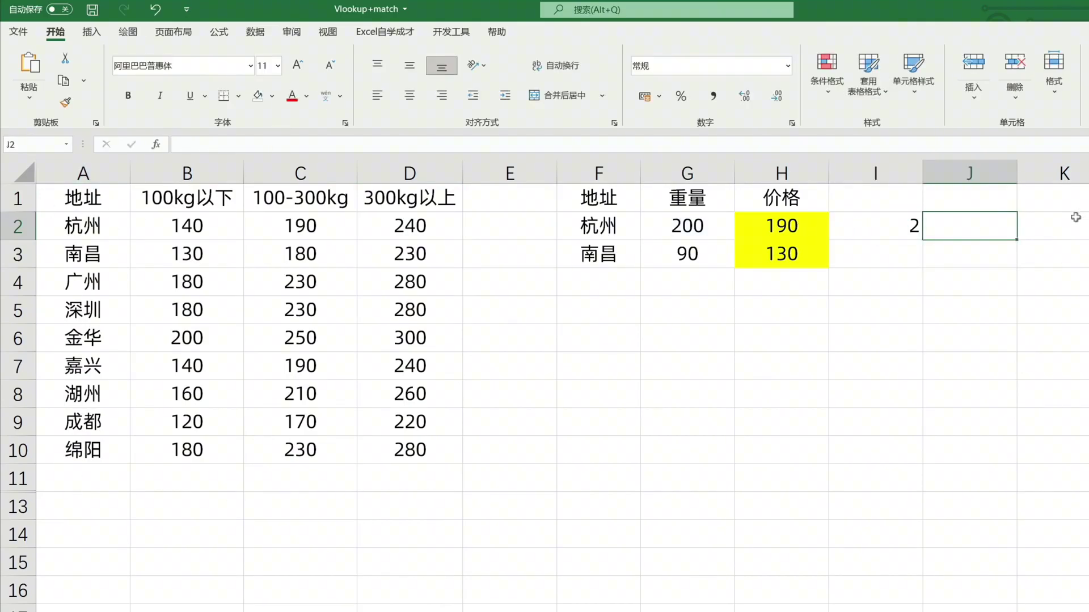
# Step: Append +1 to I2's MATCH and fill it down to I3, giving 3 and 2
pyautogui.doubleClick(905, 226)
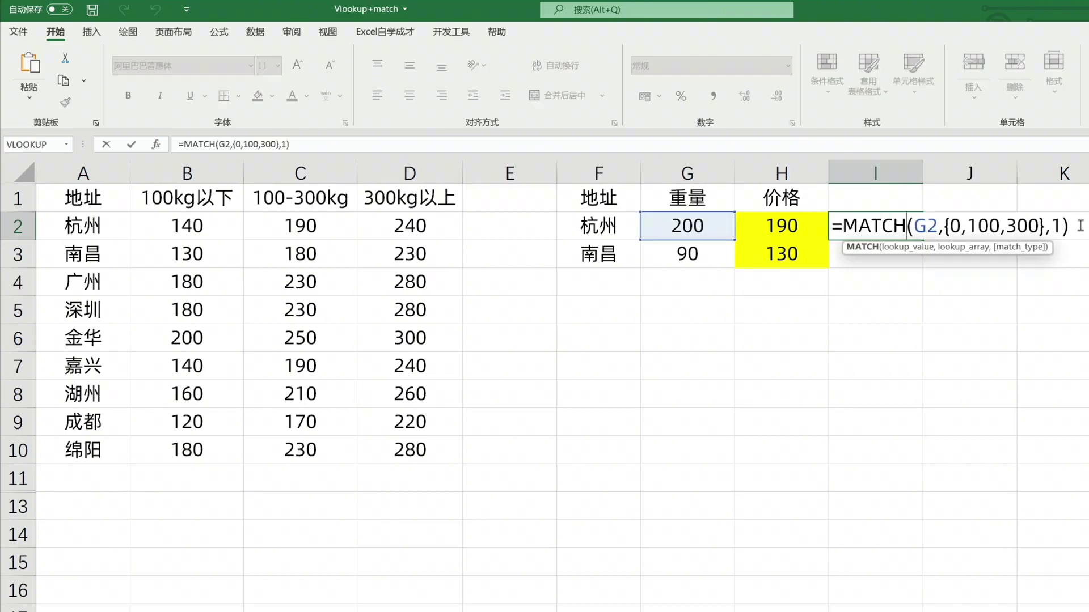
pyautogui.write('+1')
pyautogui.press('Tab')
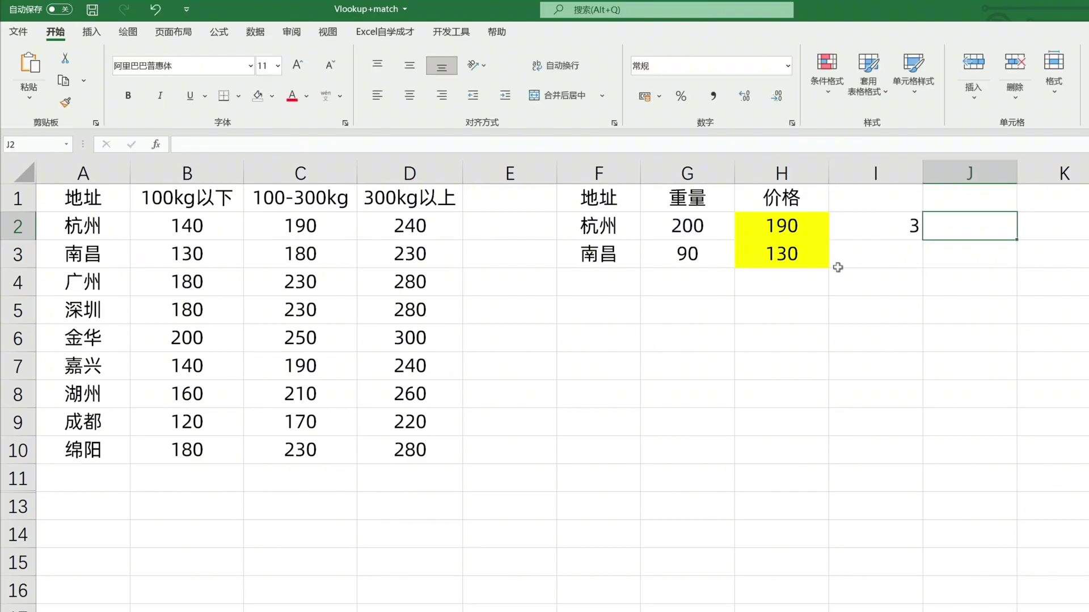
pyautogui.click(899, 224)
pyautogui.moveTo(922, 239); pyautogui.dragTo(920, 255)
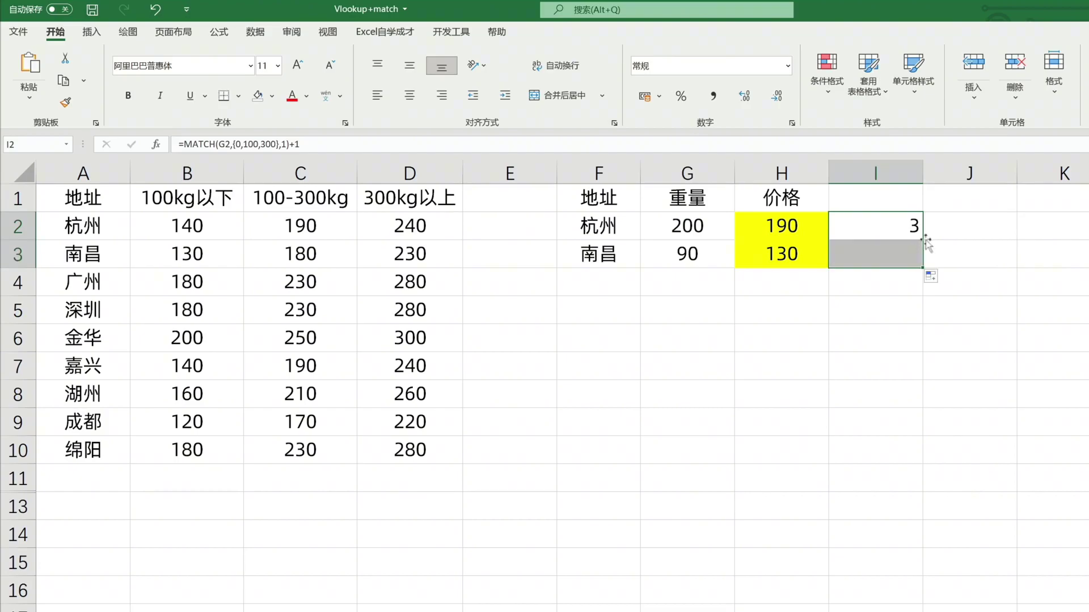
pyautogui.doubleClick(870, 225)
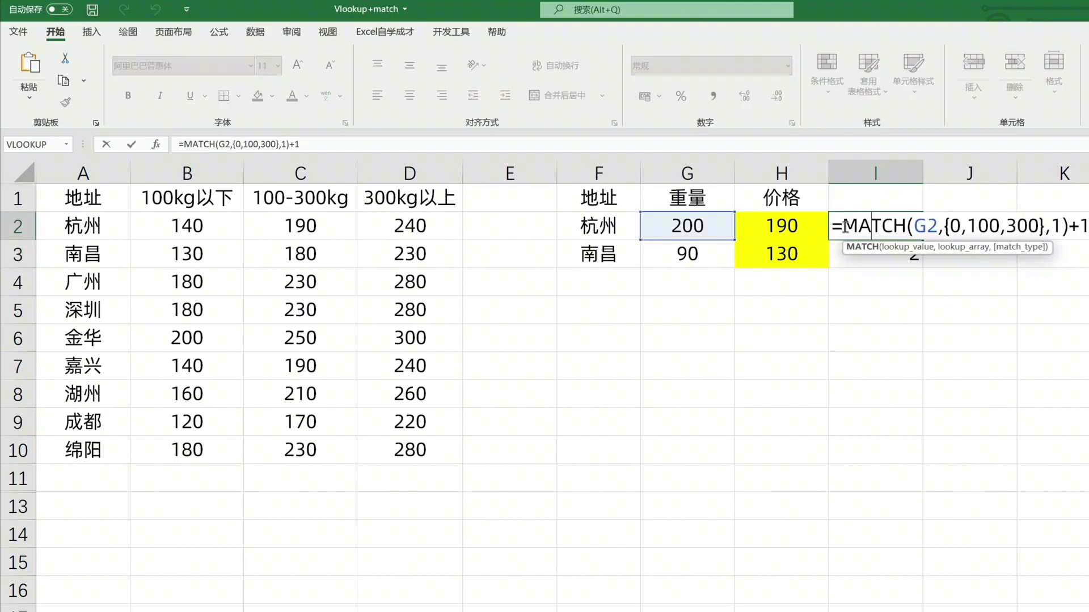
pyautogui.moveTo(843, 227); pyautogui.dragTo(1086, 227)
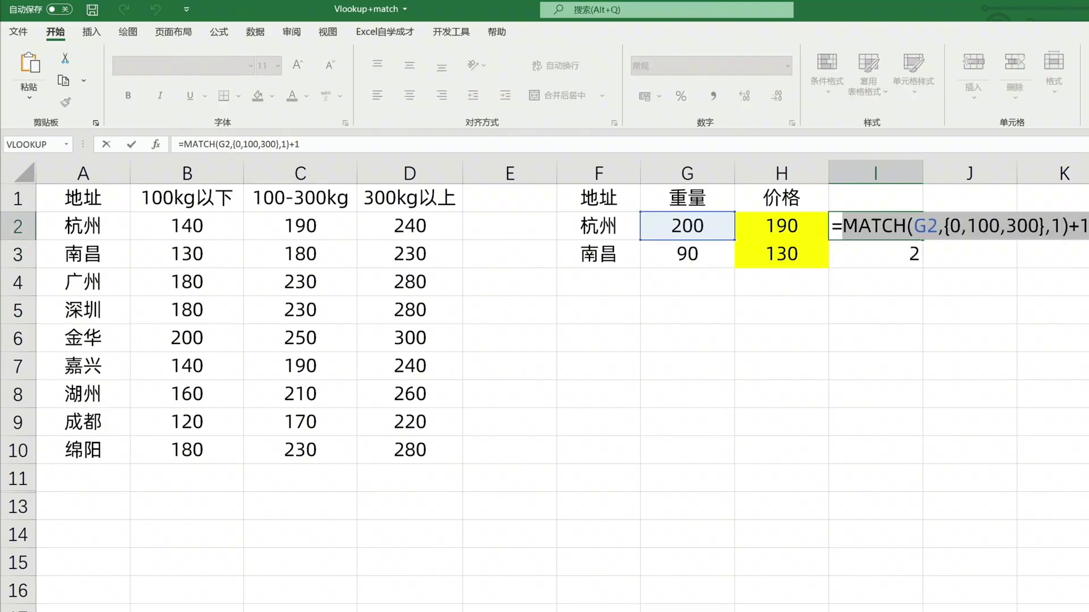
pyautogui.press('Tab')
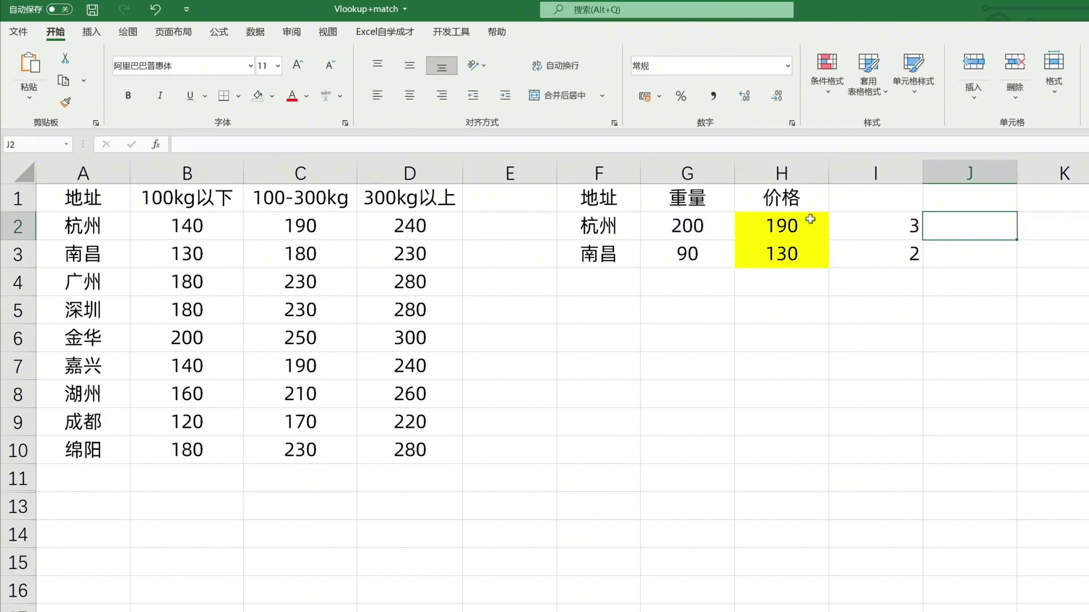
# Step: Replace H2's column index 3 with MATCH(G2,{0,100,300},1)+1 and fill down to H3
pyautogui.doubleClick(810, 221)
pyautogui.doubleClick(819, 225)
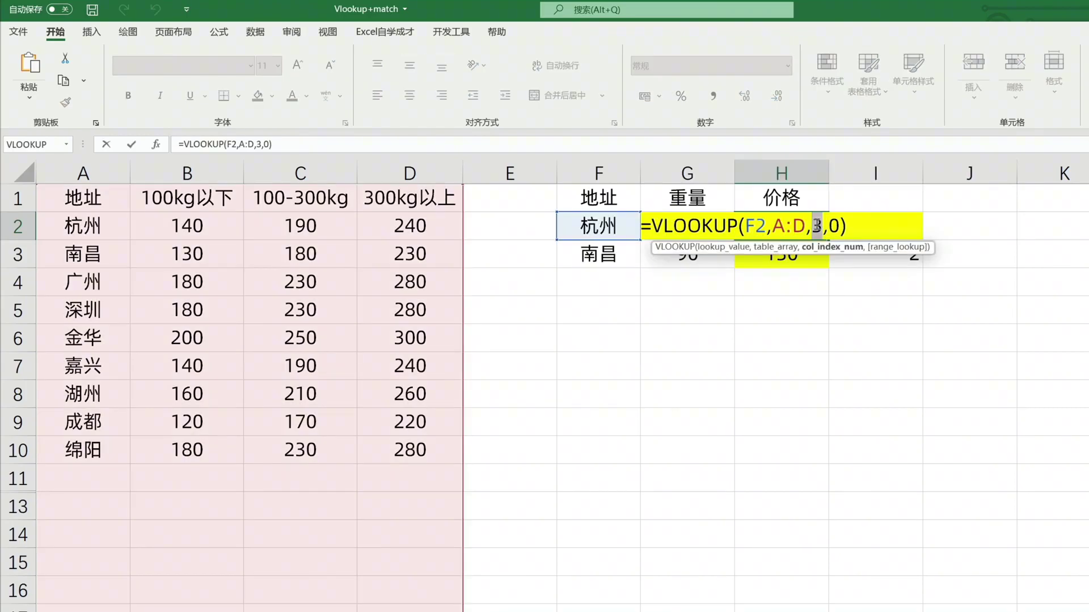
pyautogui.write('MATCH(G2,{0,100,300},1)+1')
pyautogui.press('Tab')
pyautogui.click(794, 233)
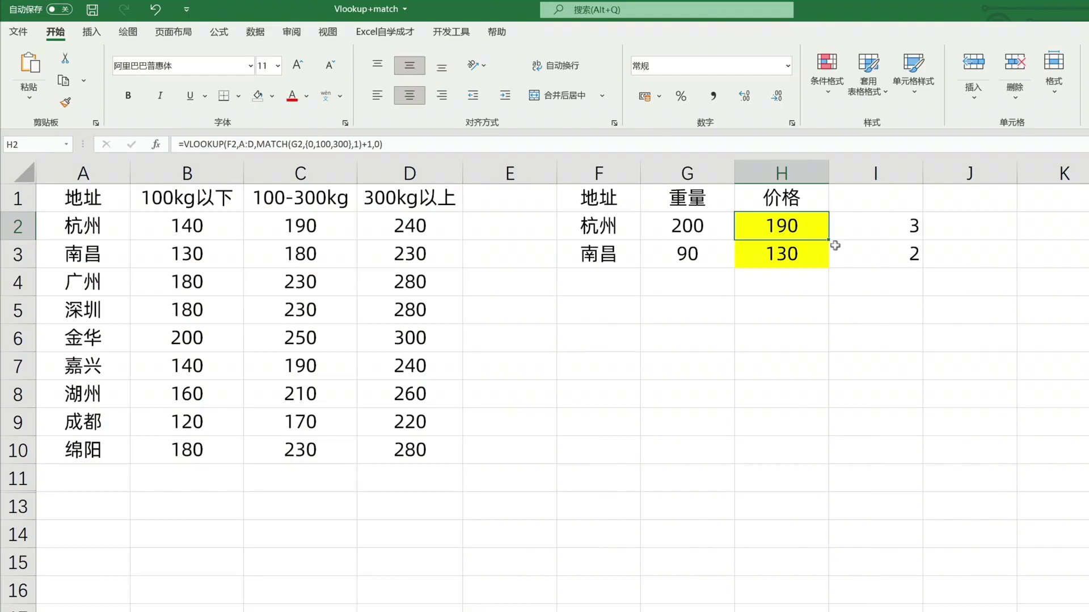
pyautogui.moveTo(833, 244); pyautogui.dragTo(823, 264)
# Step: Clear the helper results in column I with 清除内容
pyautogui.click(890, 176)
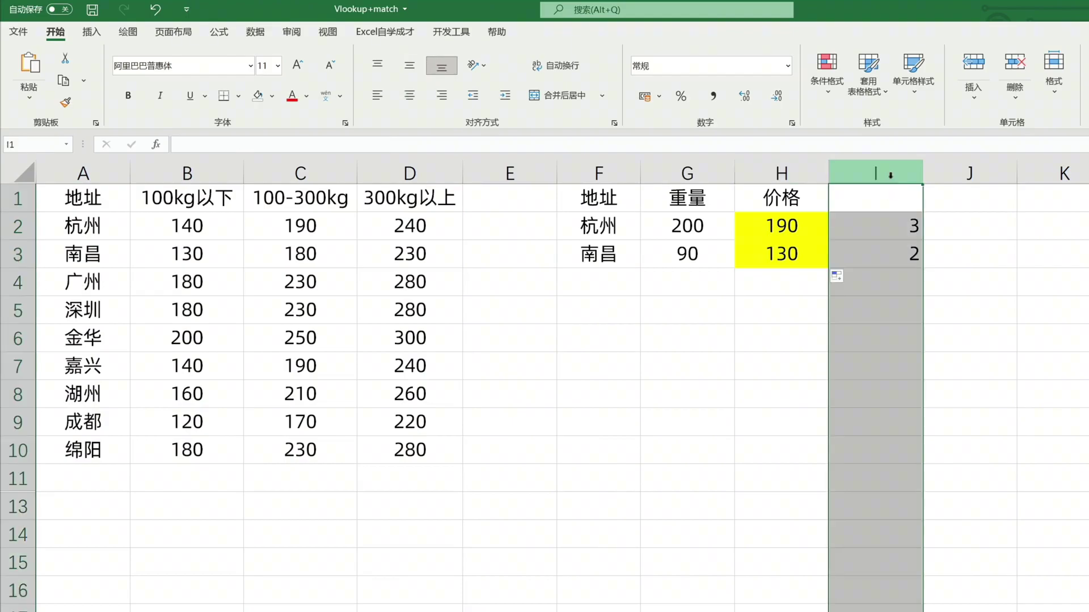
pyautogui.rightClick(890, 176)
pyautogui.click(924, 330)
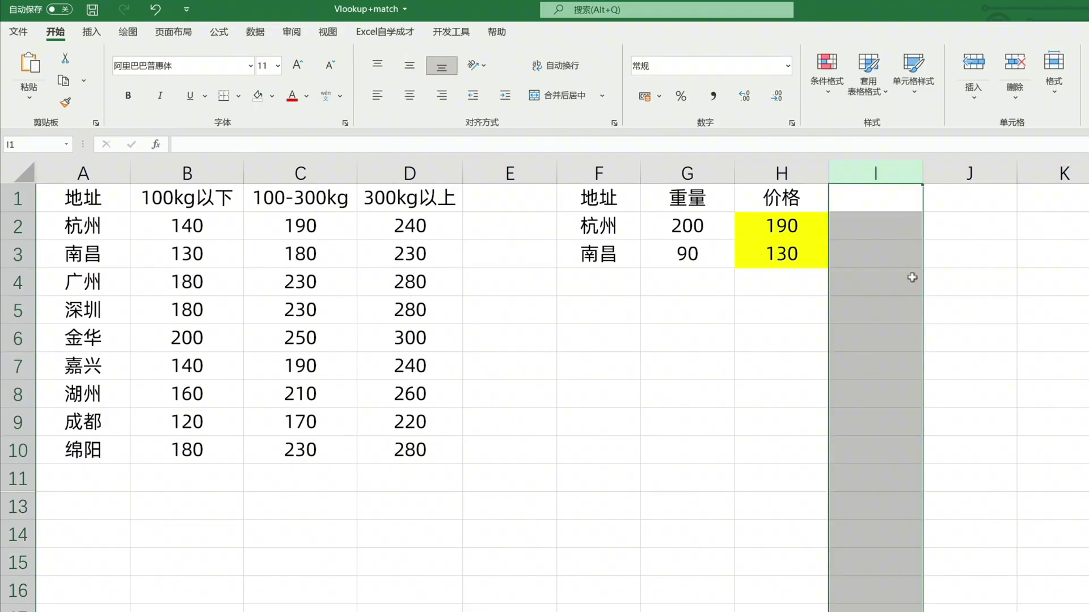
pyautogui.doubleClick(781, 227)
# Step: Set 南昌's weight in G3 to 100 and compare H3's price with C3's 180
pyautogui.click(683, 254)
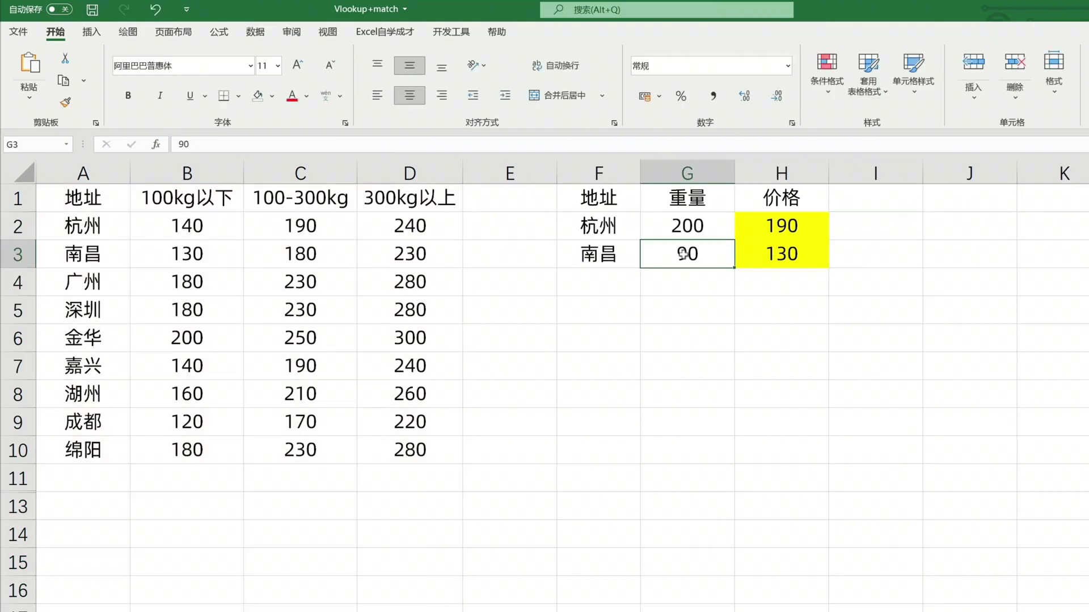
pyautogui.write('100')
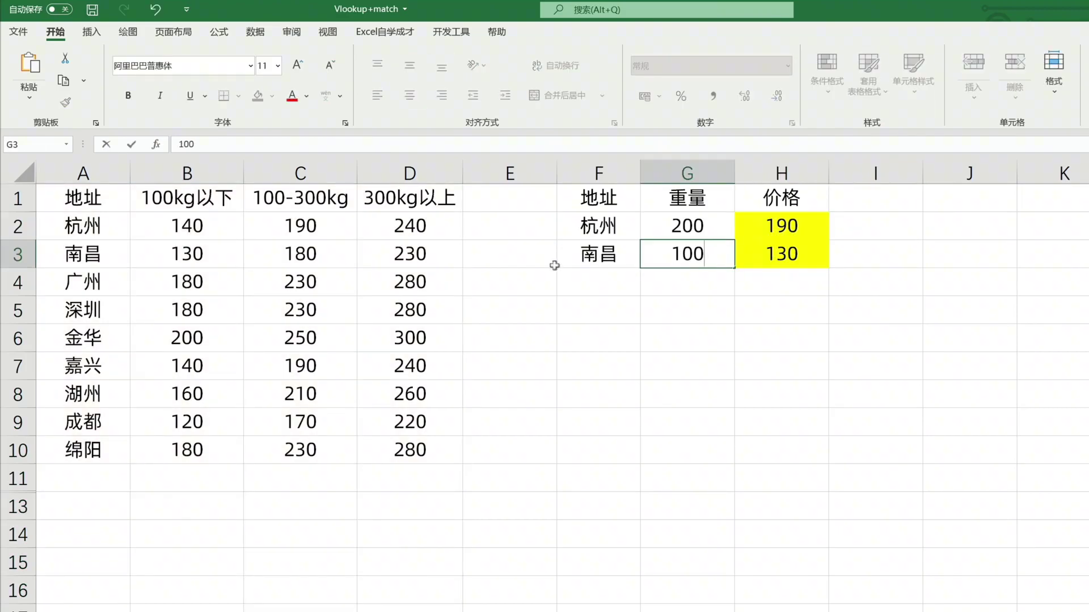
pyautogui.click(810, 267)
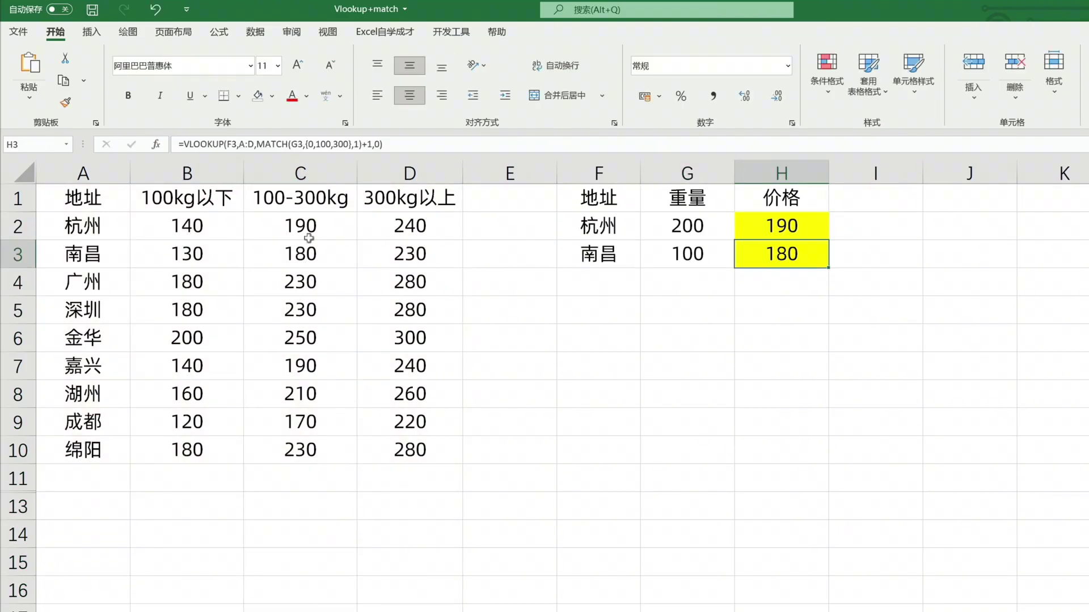
pyautogui.click(308, 244)
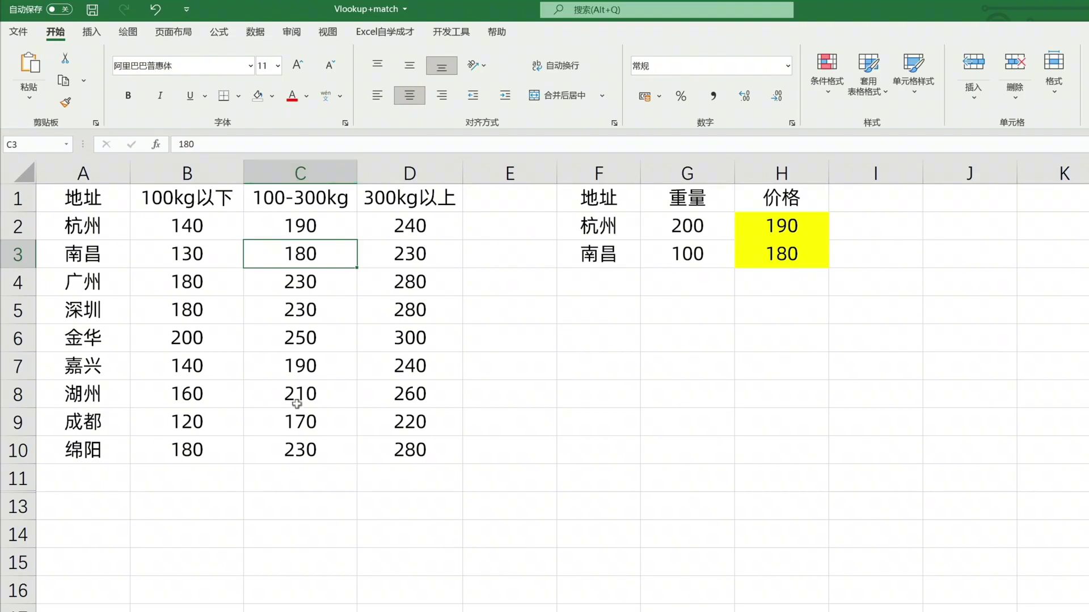
# Step: Change H2's array threshold 100 to 100.0001 and fill down to H3, so 南昌 returns 130
pyautogui.doubleClick(799, 228)
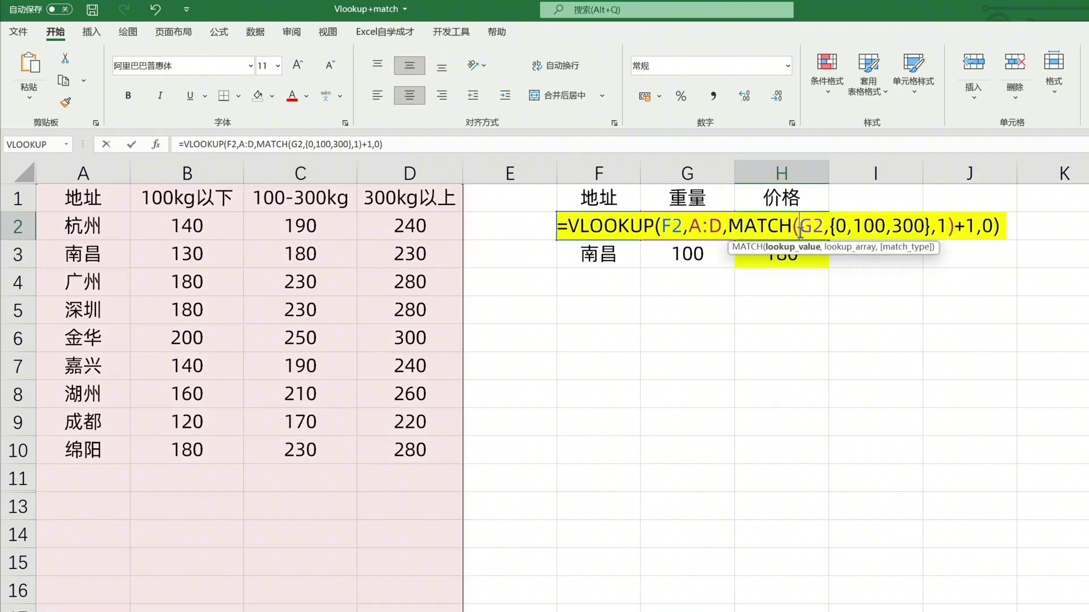
pyautogui.click(885, 227)
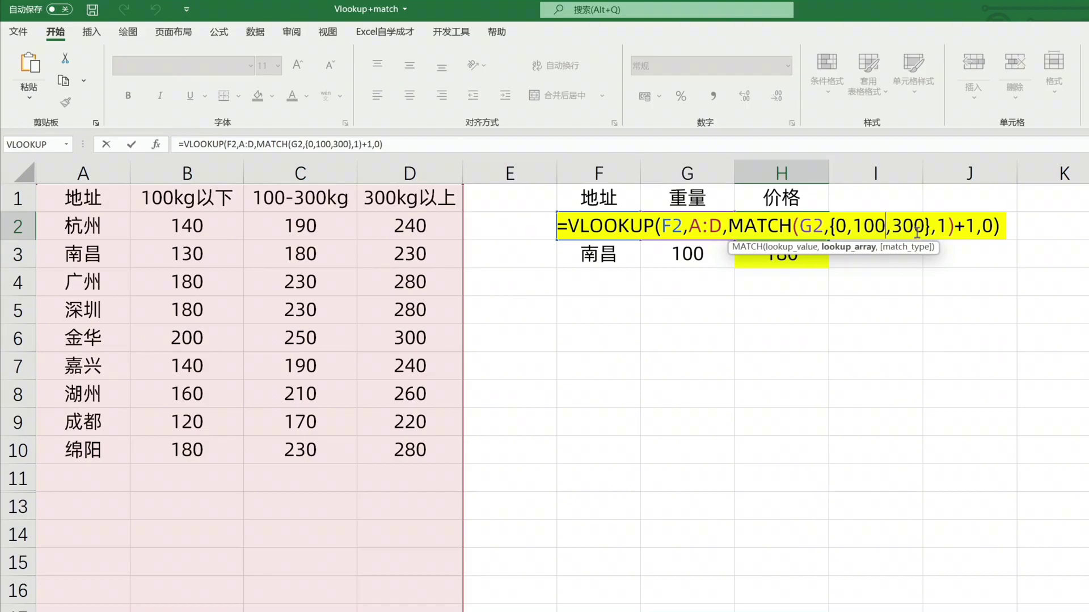
pyautogui.write('.000')
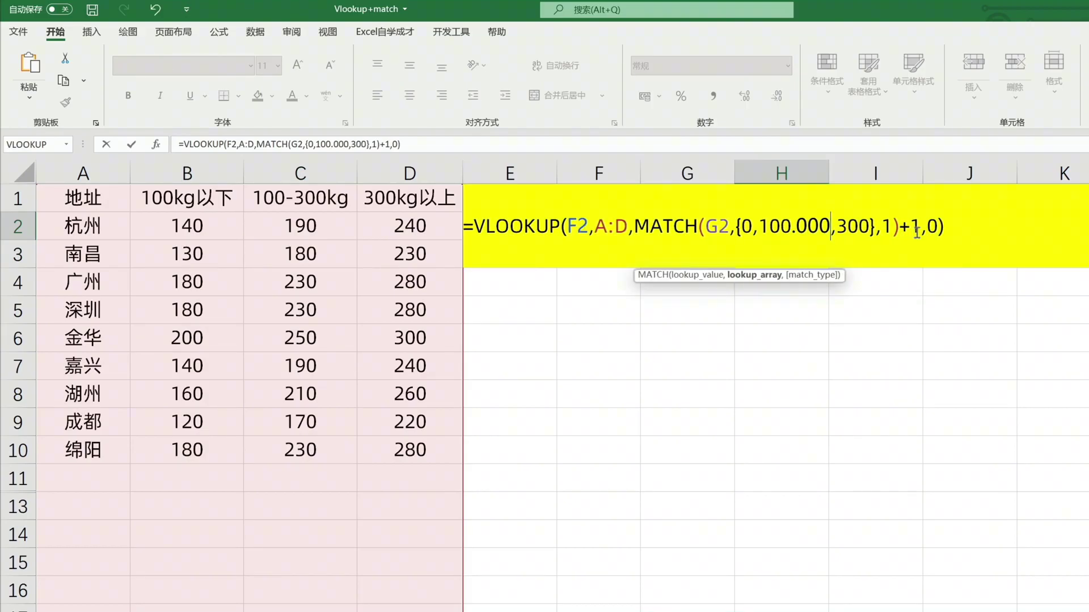
pyautogui.write('1')
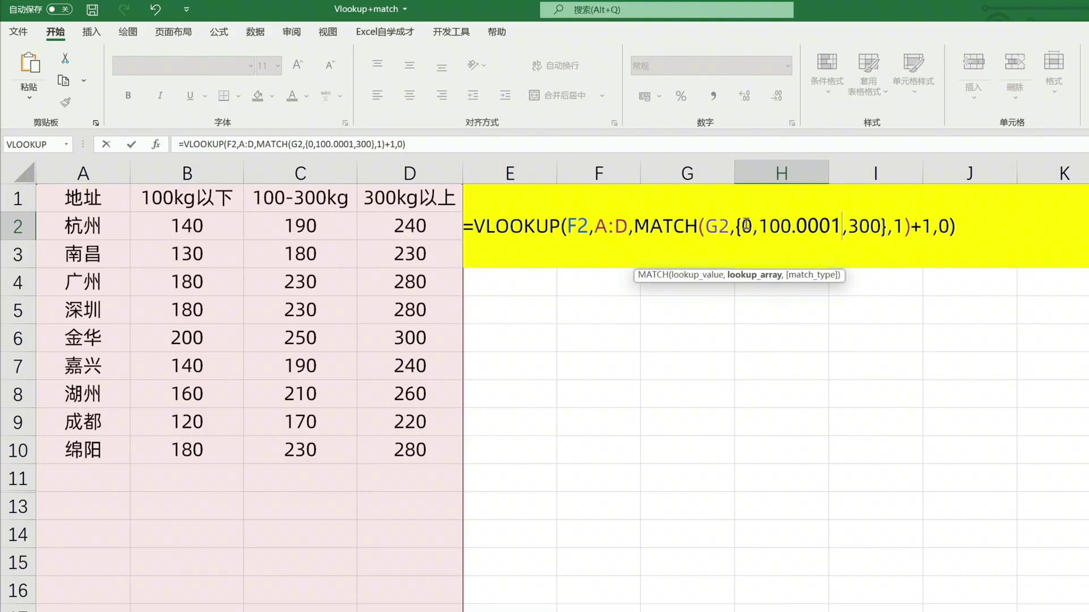
pyautogui.hotkey('ctrl', 'Return')
pyautogui.moveTo(831, 241)
pyautogui.mouseDown()
pyautogui.moveTo(830, 266)
pyautogui.moveTo(618, 254)
pyautogui.mouseUp()
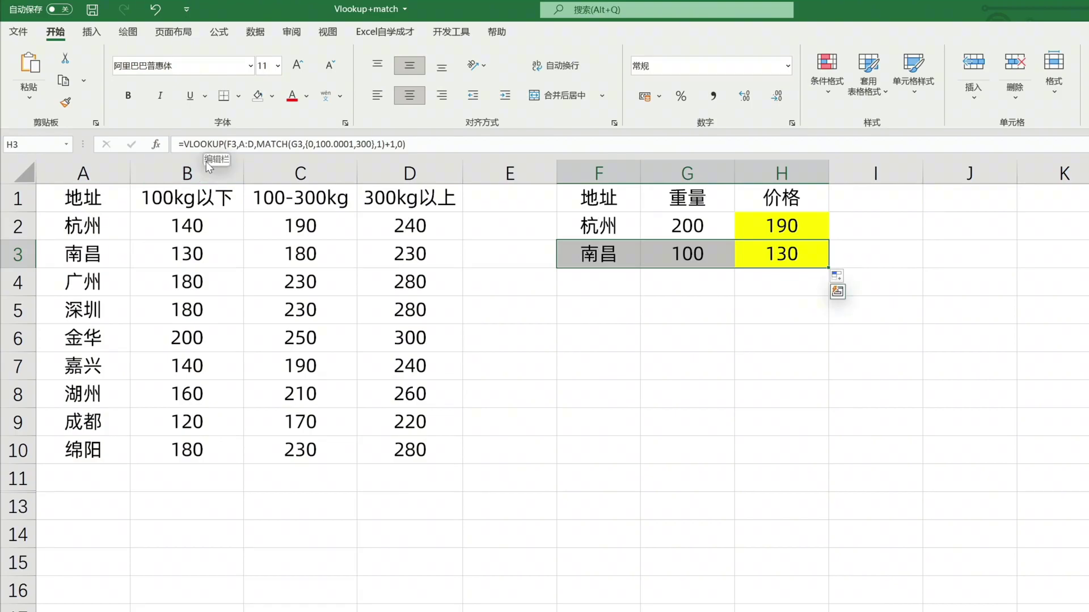
pyautogui.click(785, 331)
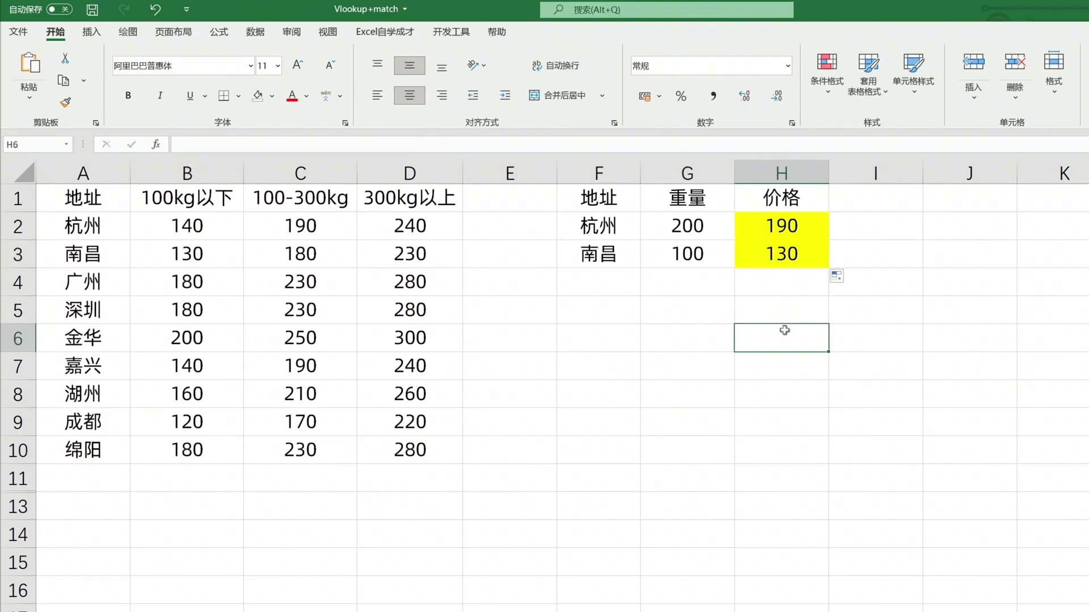